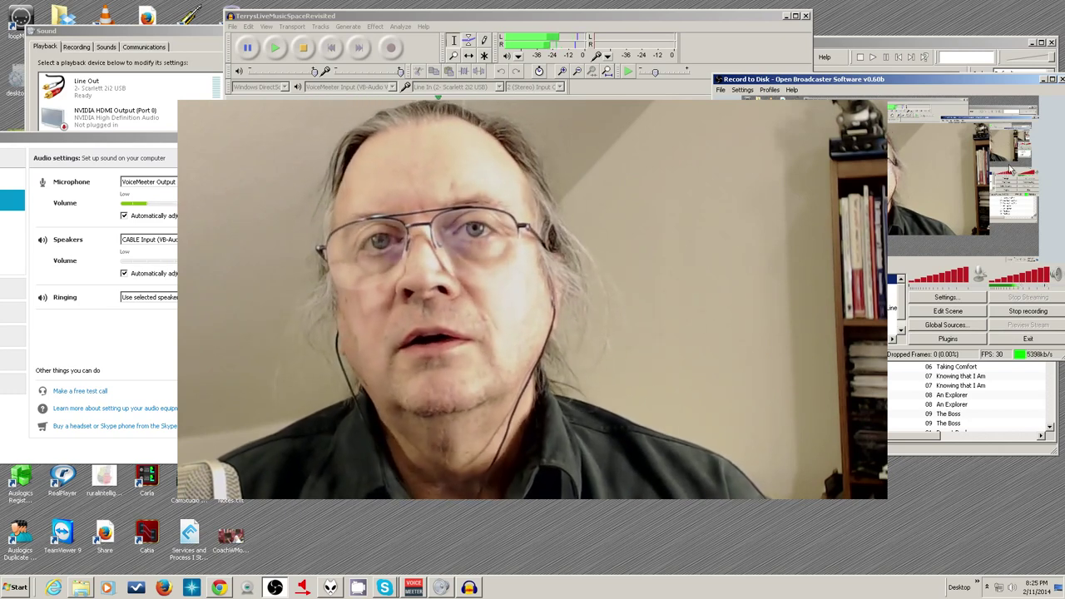
# Start editing the current OBS scene's sources
pyautogui.click(938, 314)
# Move the webcam picture up-left and shrink it to a small image in the top-left corner
pyautogui.moveTo(904, 172); pyautogui.dragTo(865, 159)
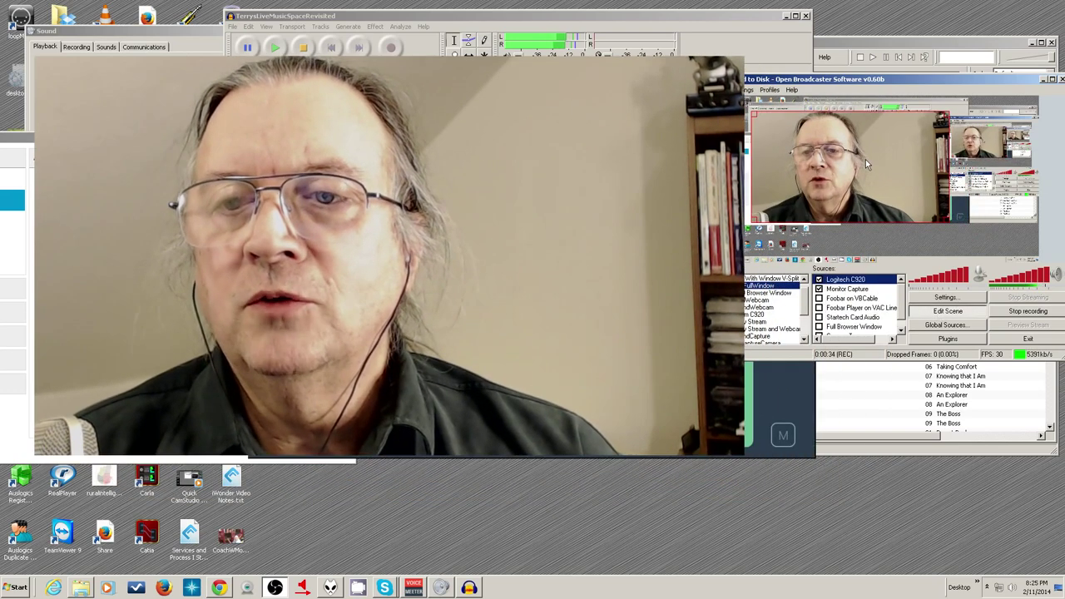
pyautogui.moveTo(949, 222); pyautogui.dragTo(821, 185)
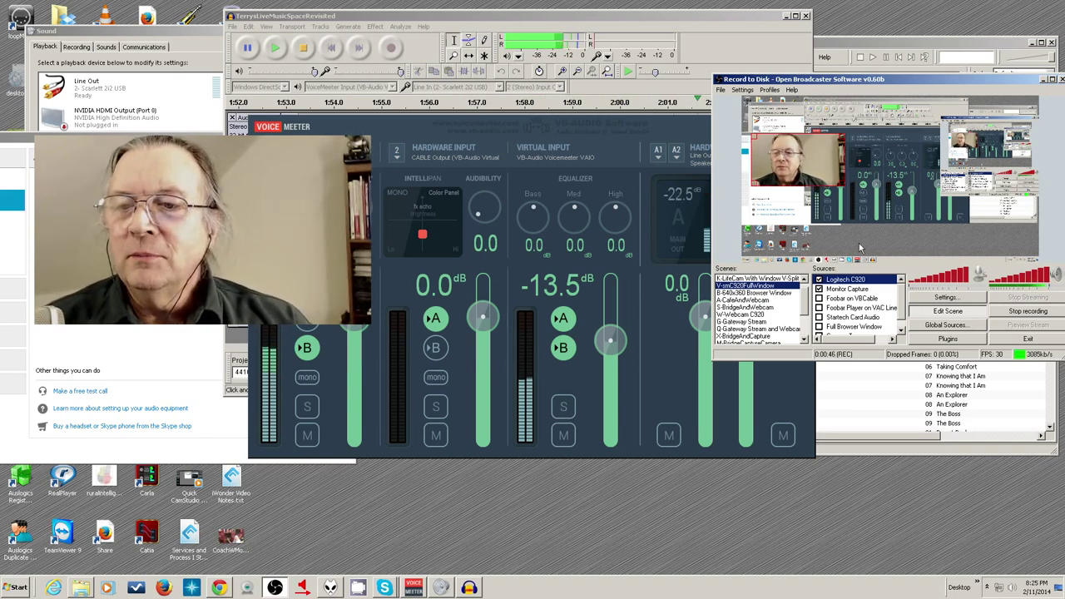
# Disable the Logitech C920 source, then bring VoiceMeeter and Skype's audio settings forward
pyautogui.click(819, 279)
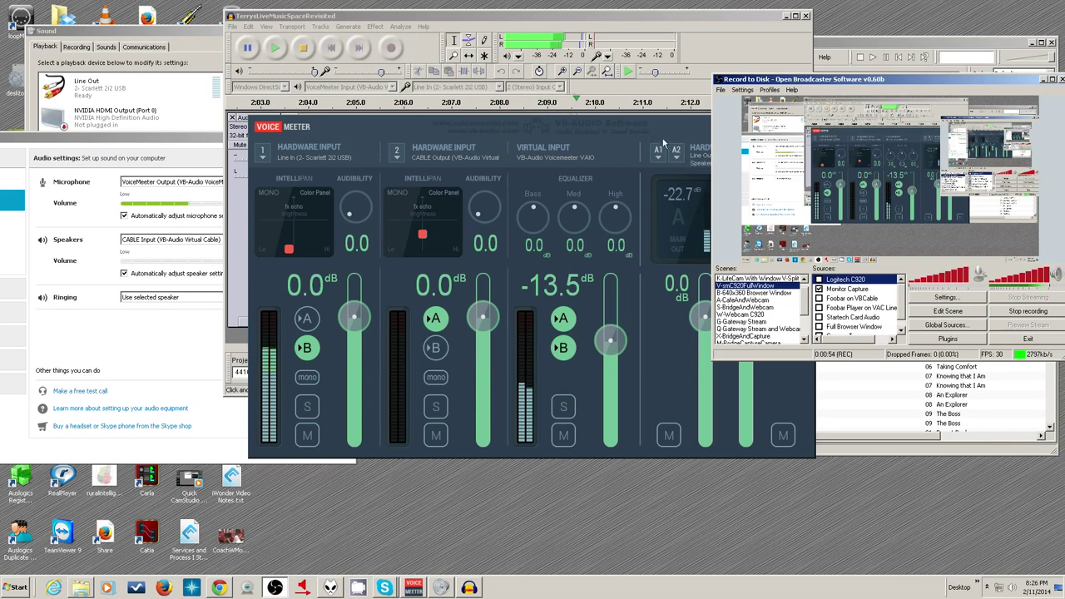
pyautogui.click(684, 123)
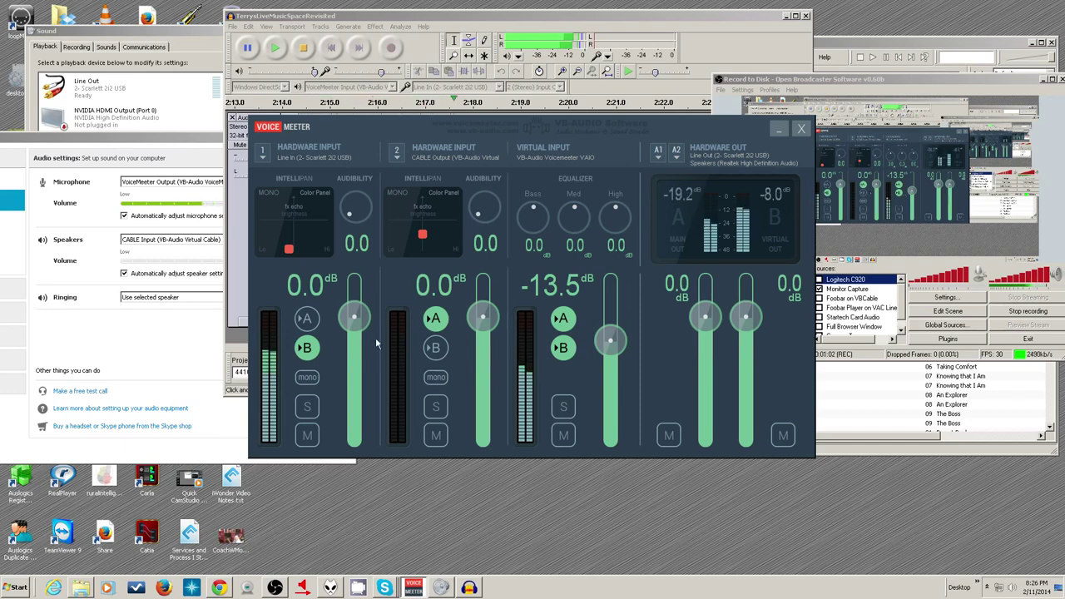
pyautogui.click(199, 339)
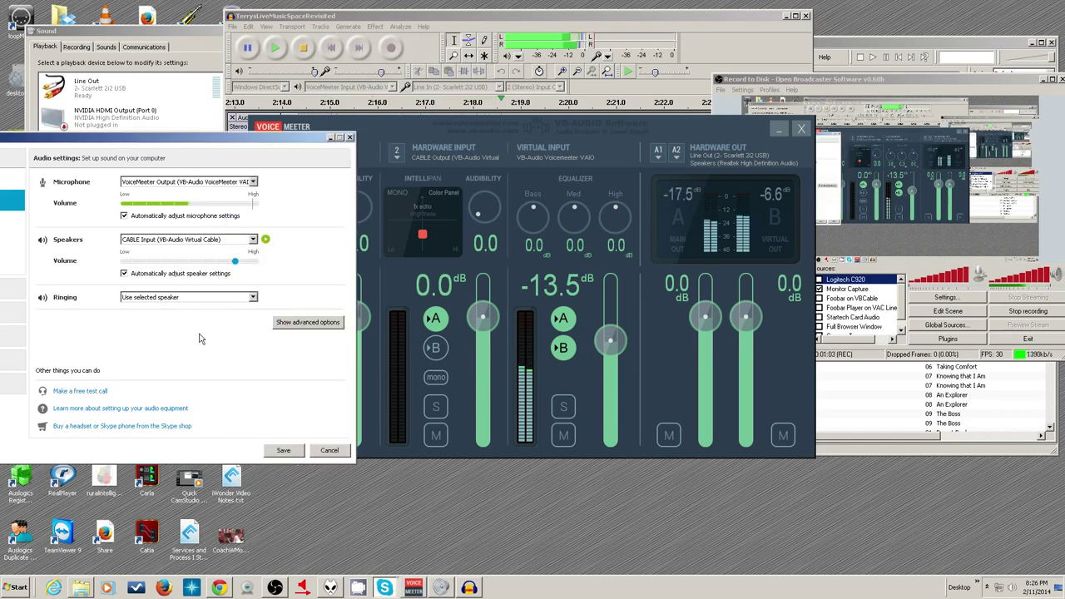
# Play Skype's speaker test sound and lower VoiceMeeter's Virtual Input to -32.2 dB
pyautogui.click(265, 239)
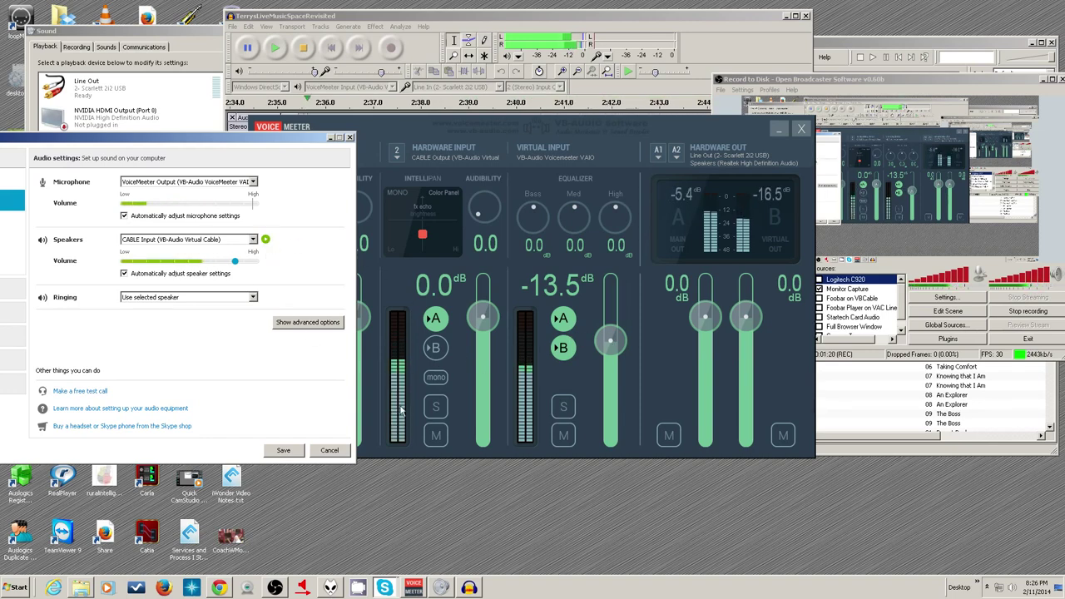
pyautogui.moveTo(610, 340); pyautogui.dragTo(610, 374)
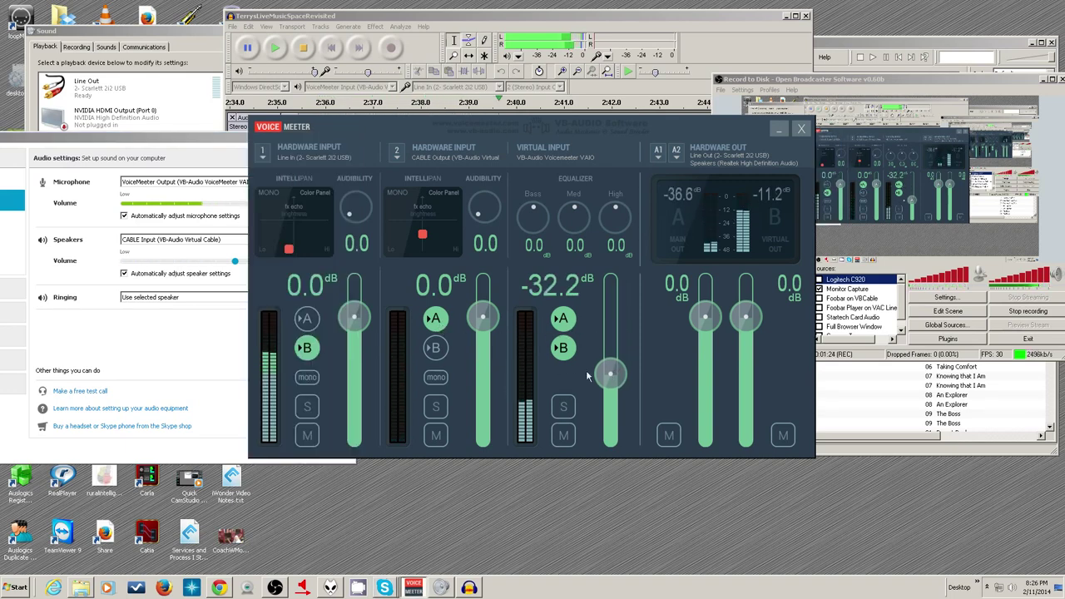
# Drop Virtual Input to -39.8 dB, toggle A on Hardware Inputs 1 and 2, then set -29.4 dB
pyautogui.moveTo(610, 374); pyautogui.dragTo(610, 386)
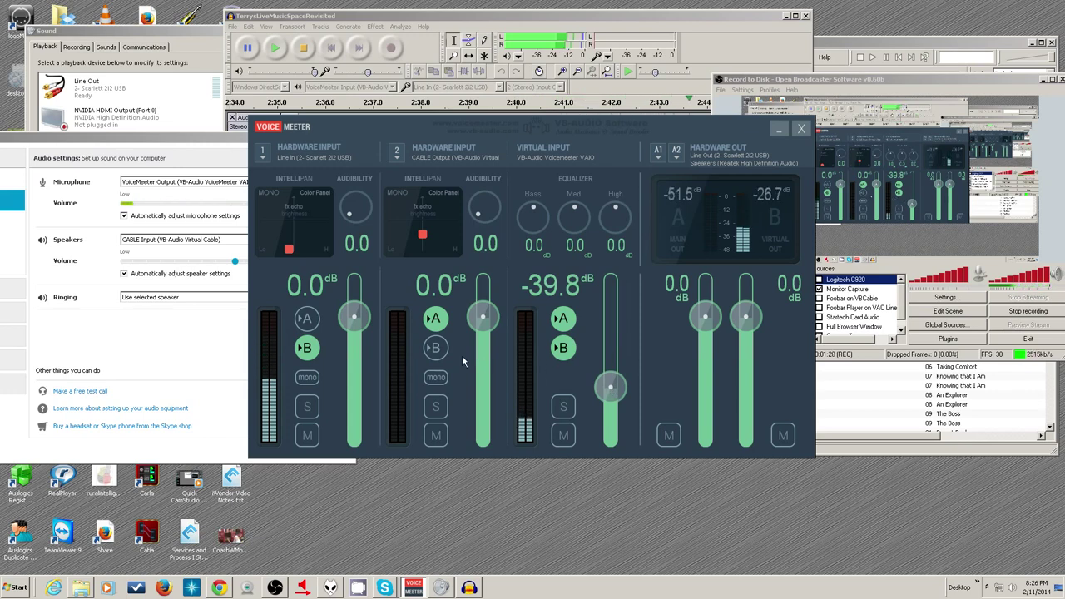
pyautogui.click(434, 319)
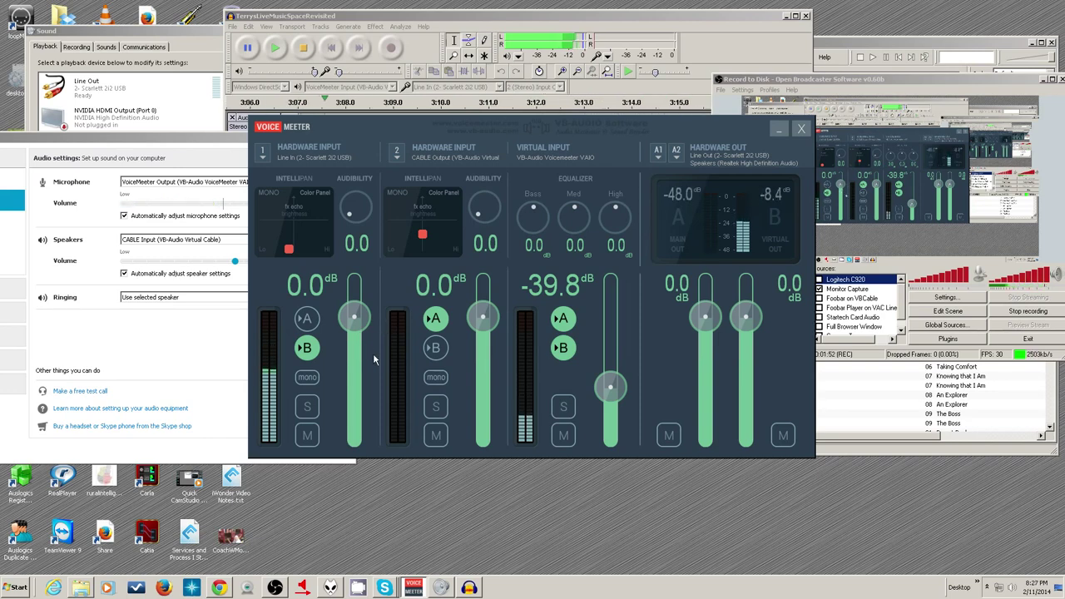
pyautogui.click(307, 319)
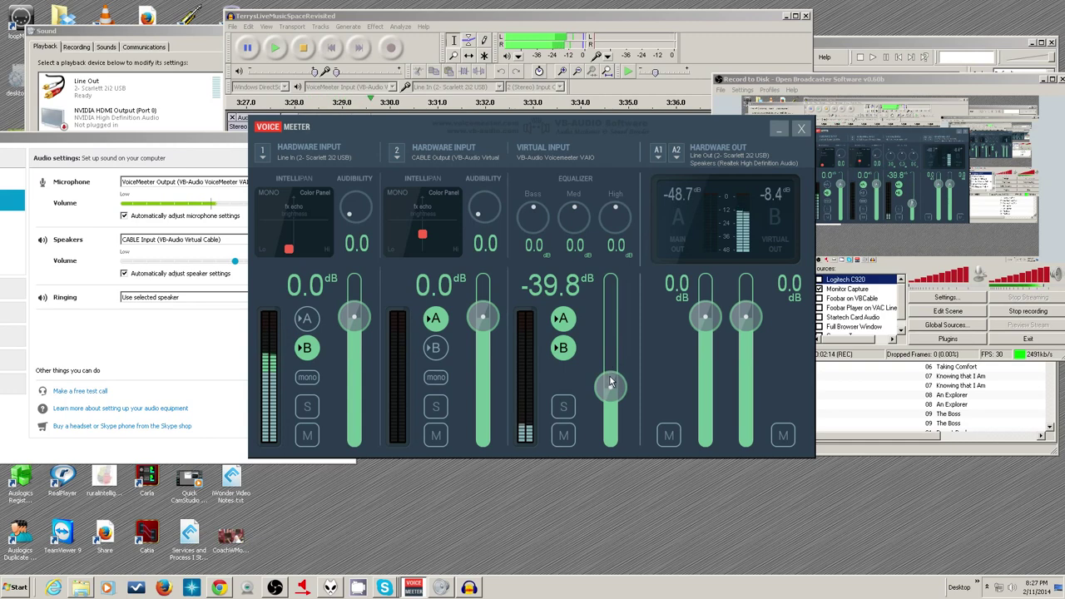
pyautogui.moveTo(612, 385)
pyautogui.mouseDown()
pyautogui.moveTo(611, 338)
pyautogui.moveTo(611, 369)
pyautogui.mouseUp()
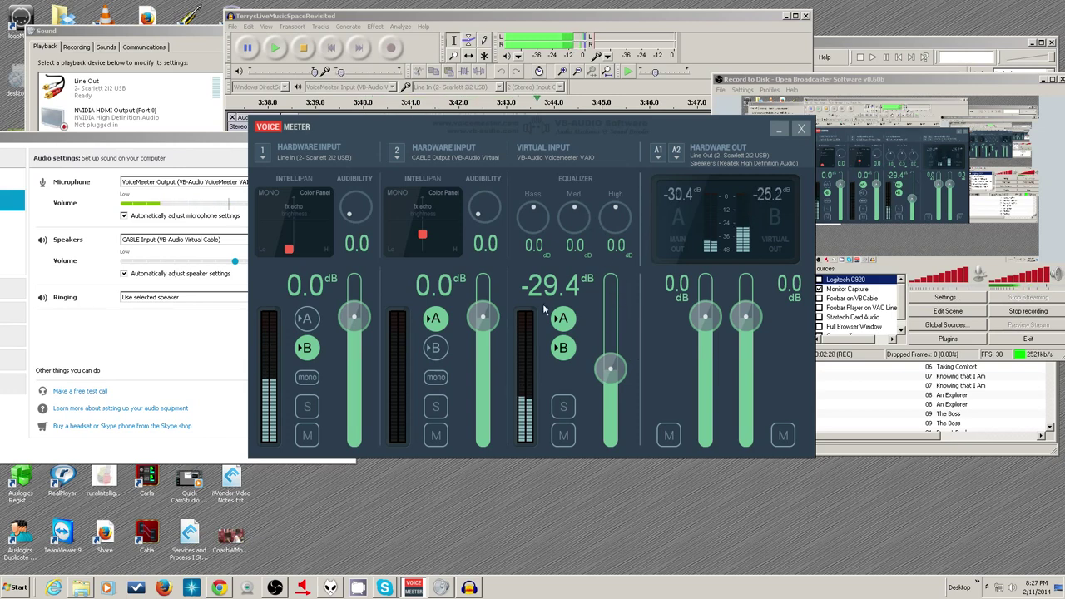
# Route Hardware Input 2 to A, readjust Virtual Input to -32.2 dB, and open OBS Settings
pyautogui.click(426, 318)
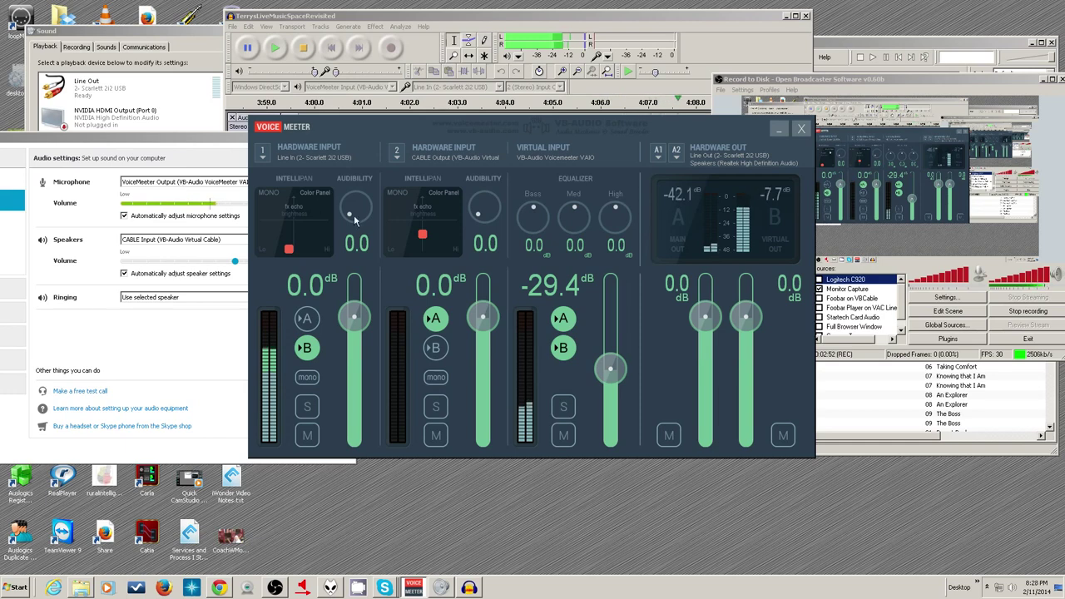
pyautogui.moveTo(612, 365)
pyautogui.mouseDown()
pyautogui.moveTo(610, 315)
pyautogui.moveTo(608, 383)
pyautogui.moveTo(609, 372)
pyautogui.mouseUp()
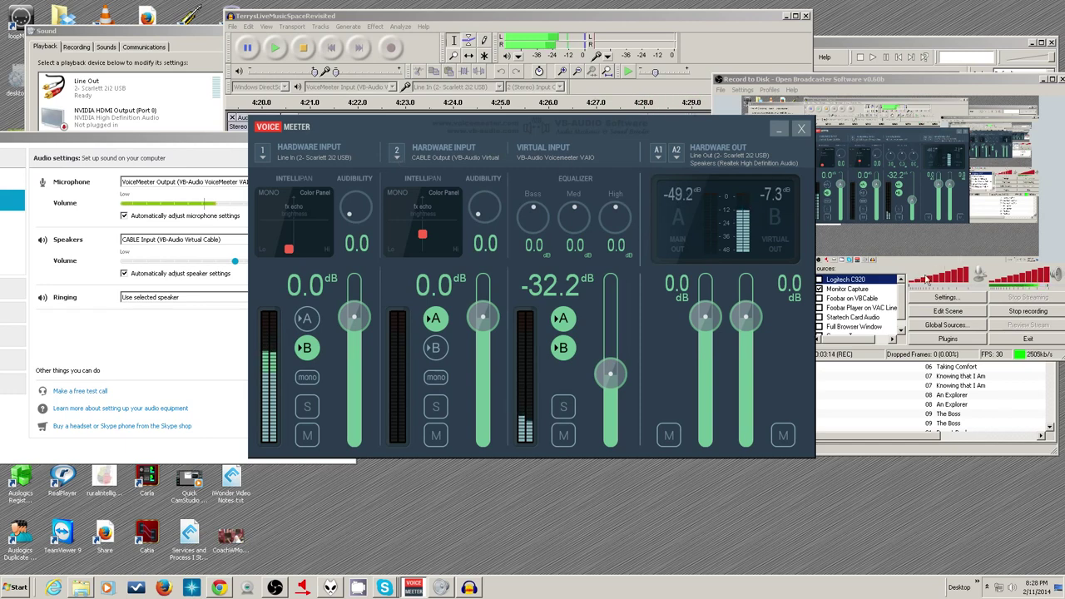
pyautogui.click(948, 298)
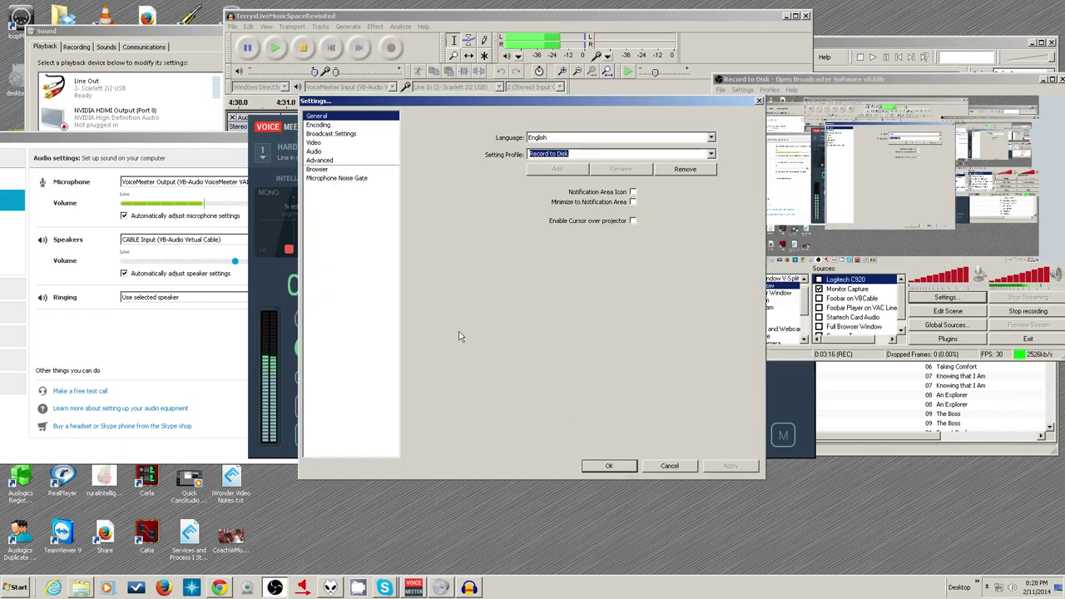
# Show OBS's Audio settings page and move the Settings window down to reveal VoiceMeeter
pyautogui.click(316, 152)
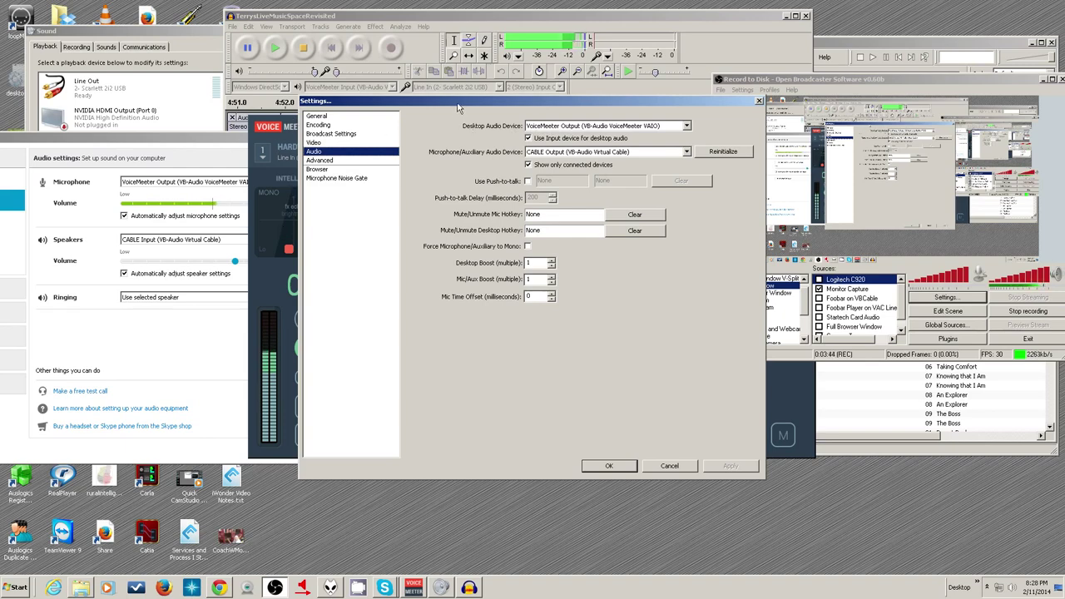
pyautogui.moveTo(461, 109); pyautogui.dragTo(486, 401)
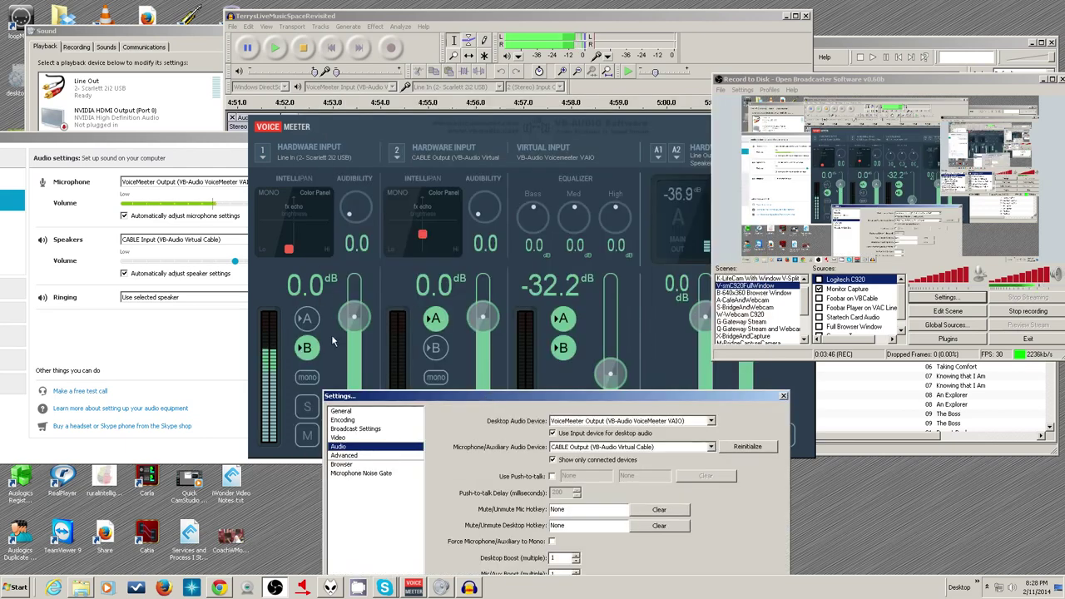
# Lower VoiceMeeter's Virtual Input to -37.6 dB and keep CABLE Output as OBS's microphone/auxiliary device
pyautogui.moveTo(354, 317)
pyautogui.mouseDown()
pyautogui.moveTo(362, 398)
pyautogui.moveTo(358, 317)
pyautogui.mouseUp()
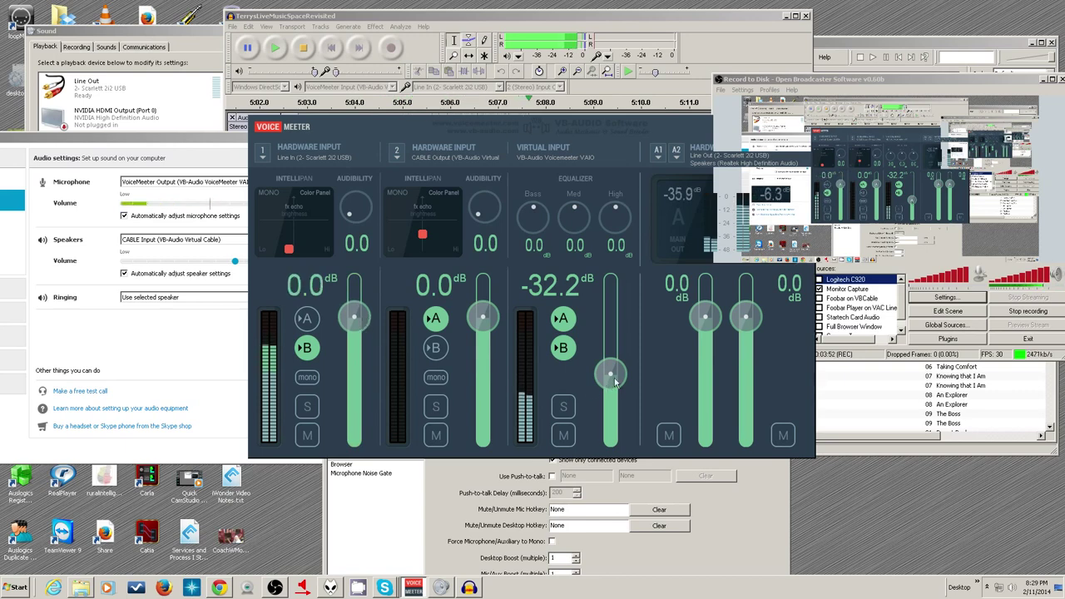
pyautogui.moveTo(613, 371); pyautogui.dragTo(616, 392)
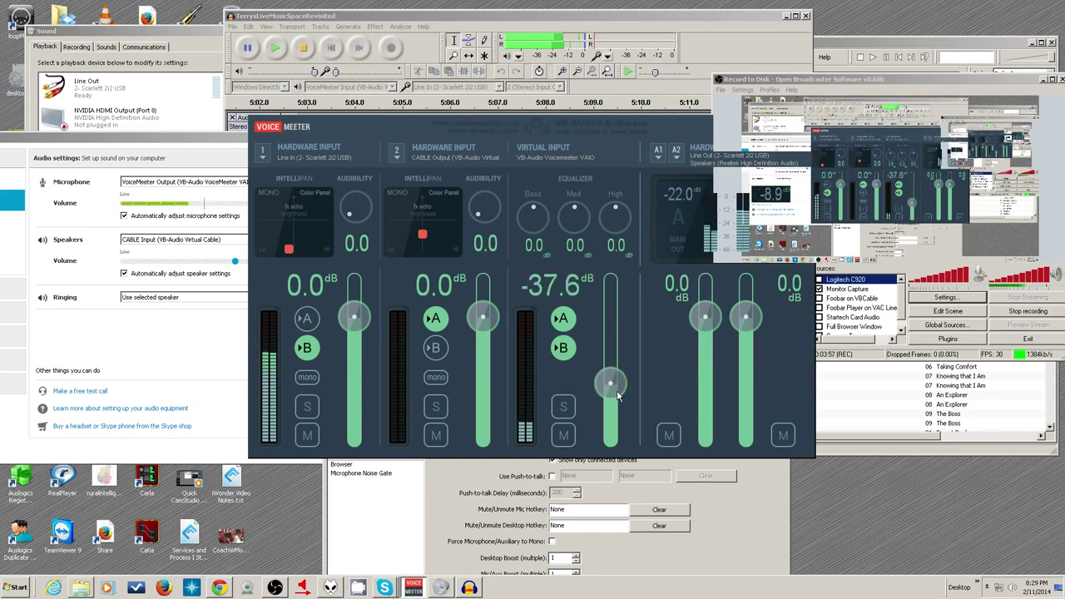
pyautogui.click(772, 484)
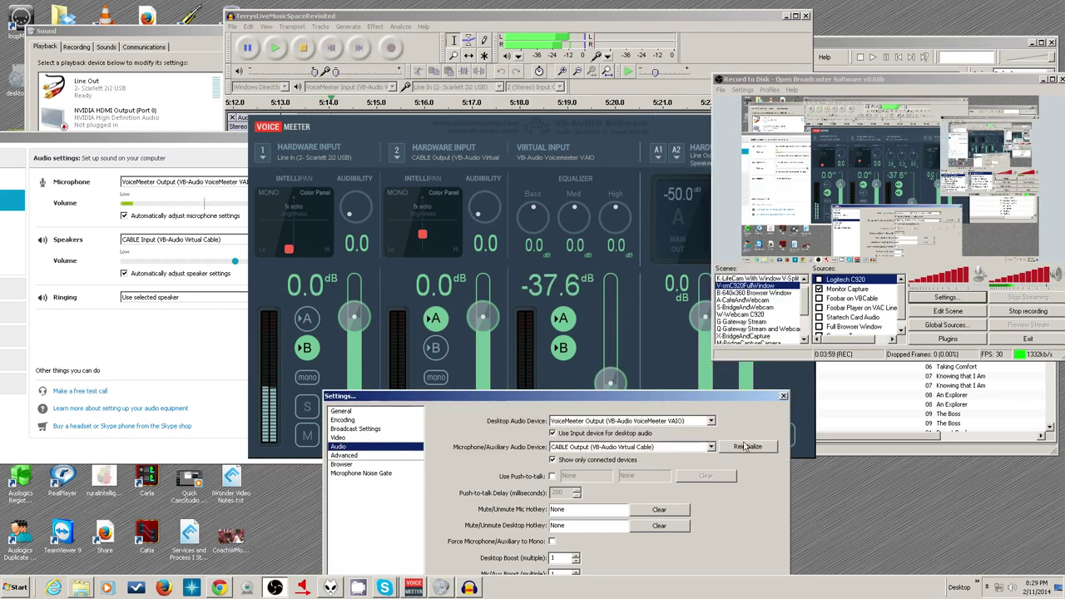
pyautogui.click(597, 449)
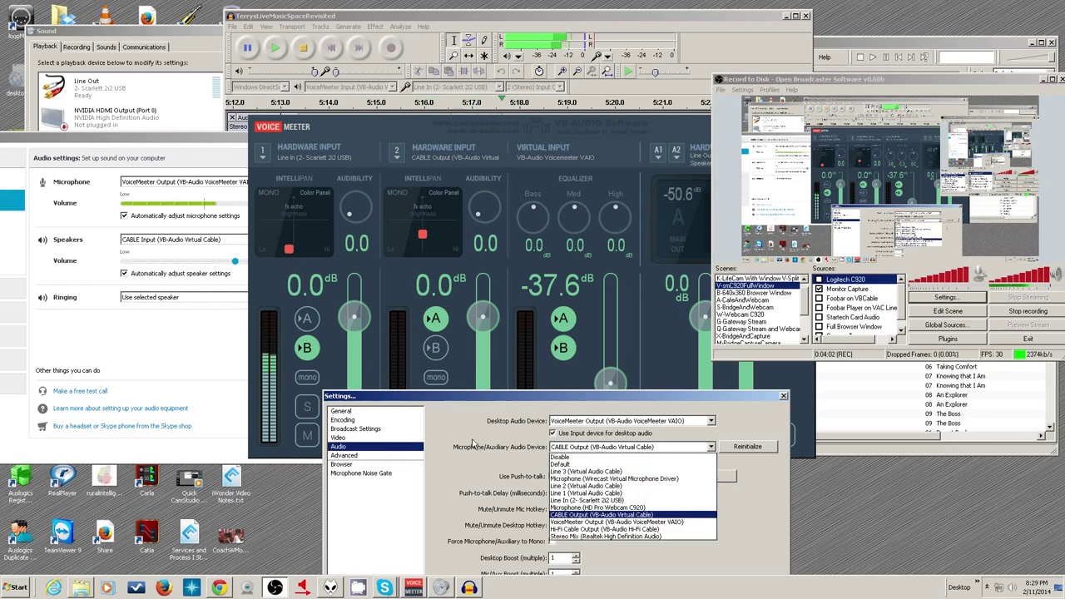
pyautogui.click(486, 407)
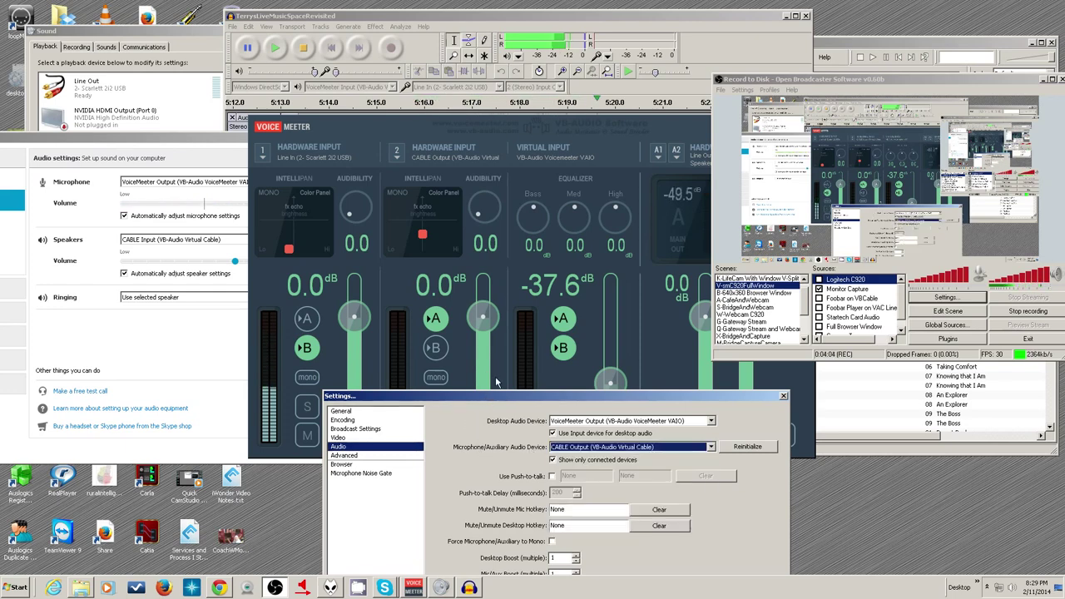
# Move the Settings window back up and reconfirm CABLE Output as the microphone/auxiliary device
pyautogui.moveTo(500, 396); pyautogui.dragTo(485, 175)
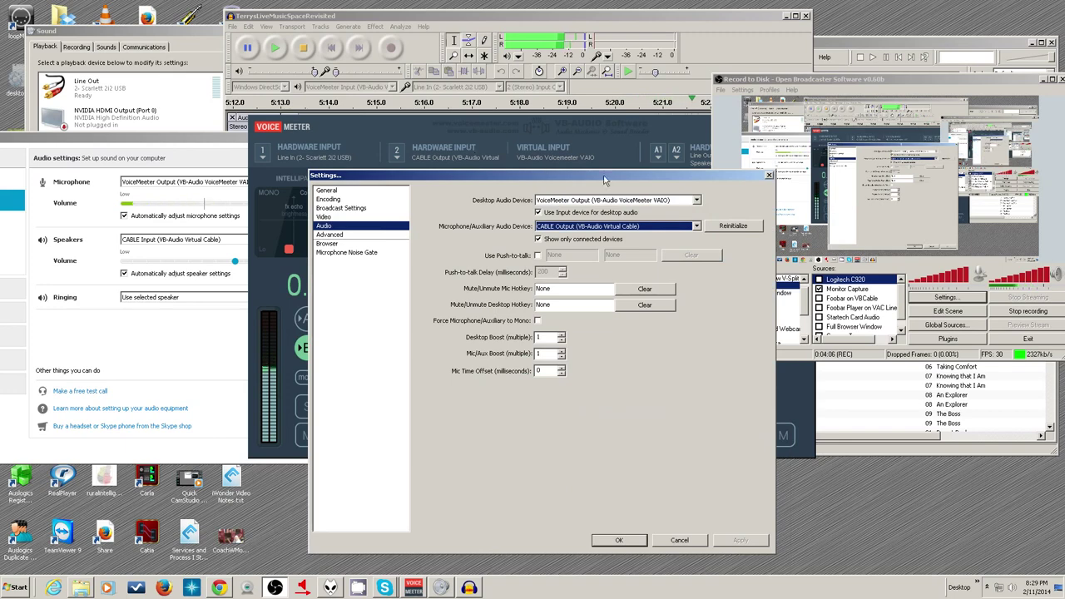
pyautogui.click(586, 226)
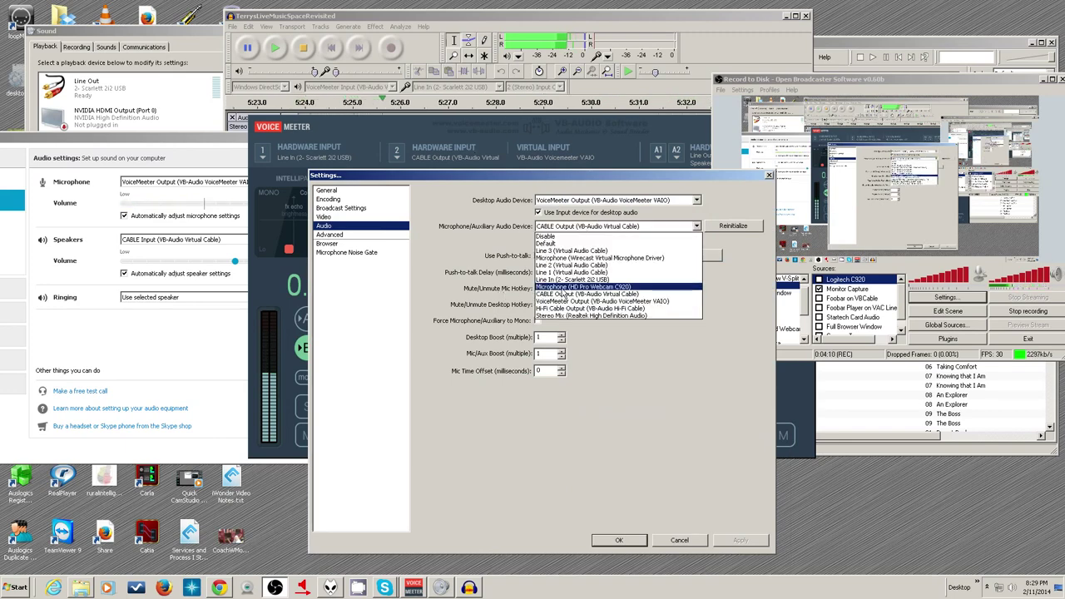
pyautogui.click(437, 275)
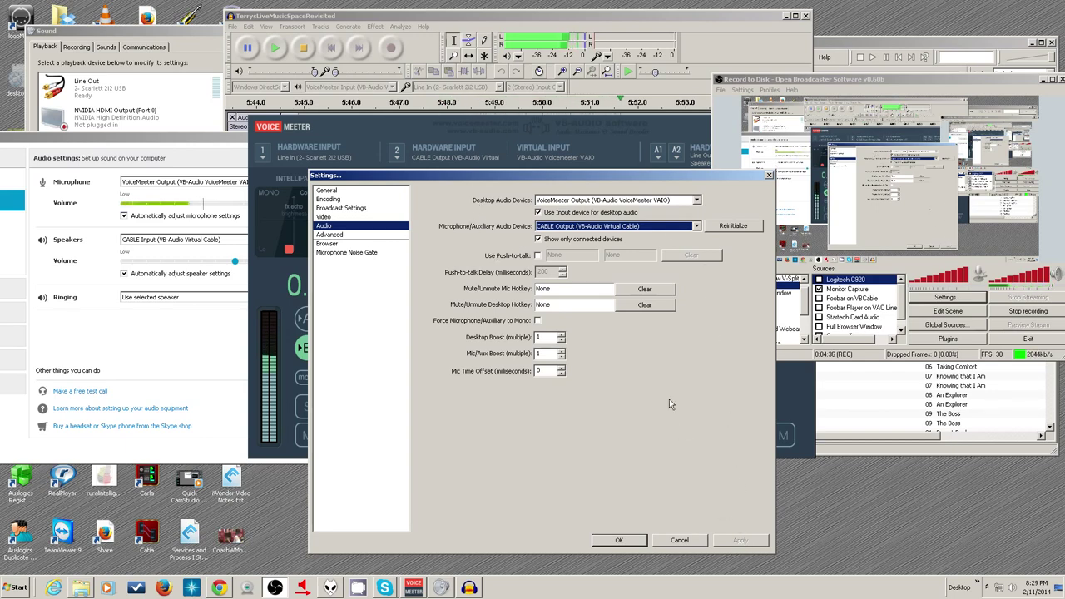
# Close OBS Settings and open Hardware Input 2's device list, keeping MME CABLE Output
pyautogui.click(769, 177)
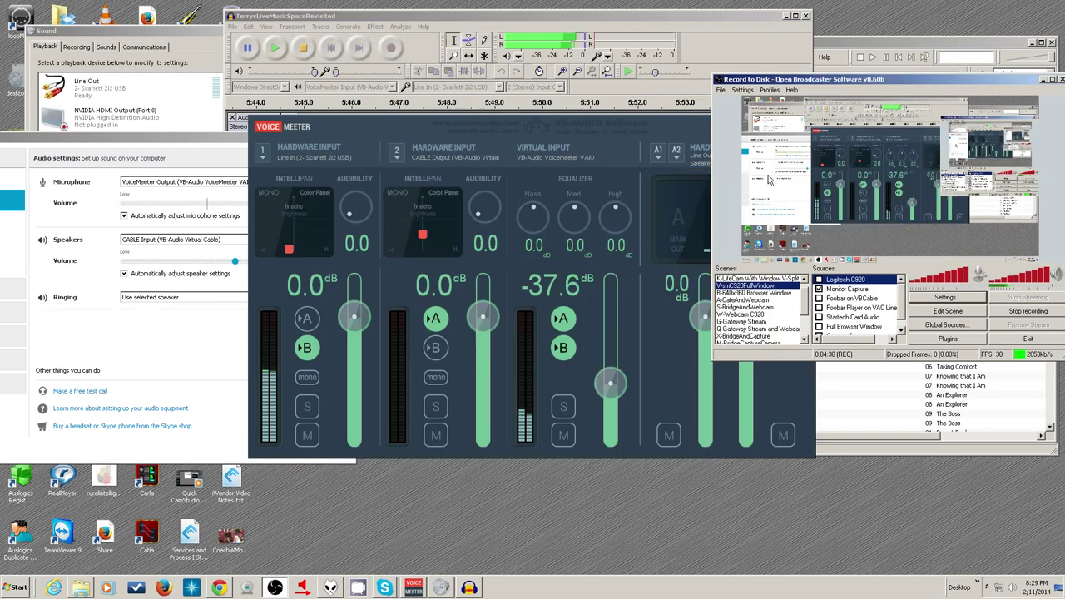
pyautogui.click(423, 155)
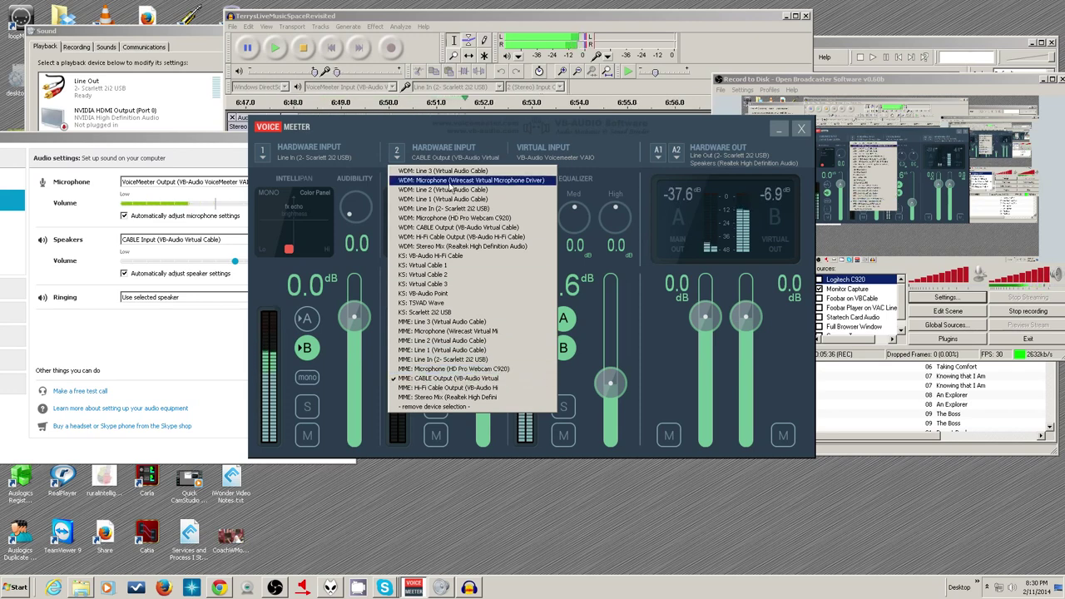
# Route CABLE Output on strip 2 to the A bus and raise the virtual input fader to -29.1 dB
pyautogui.click(457, 160)
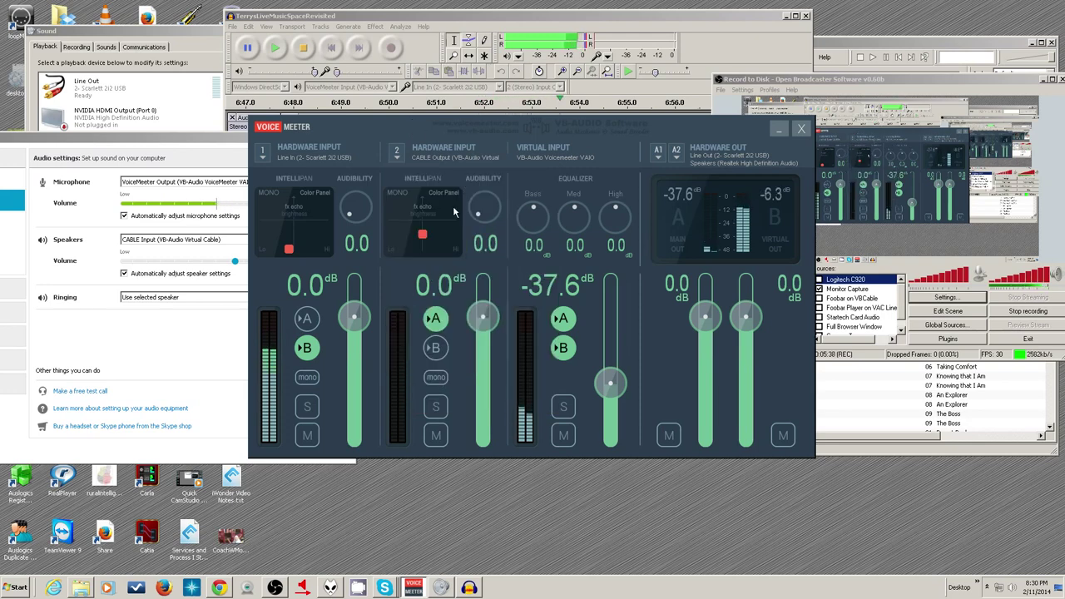
pyautogui.click(435, 319)
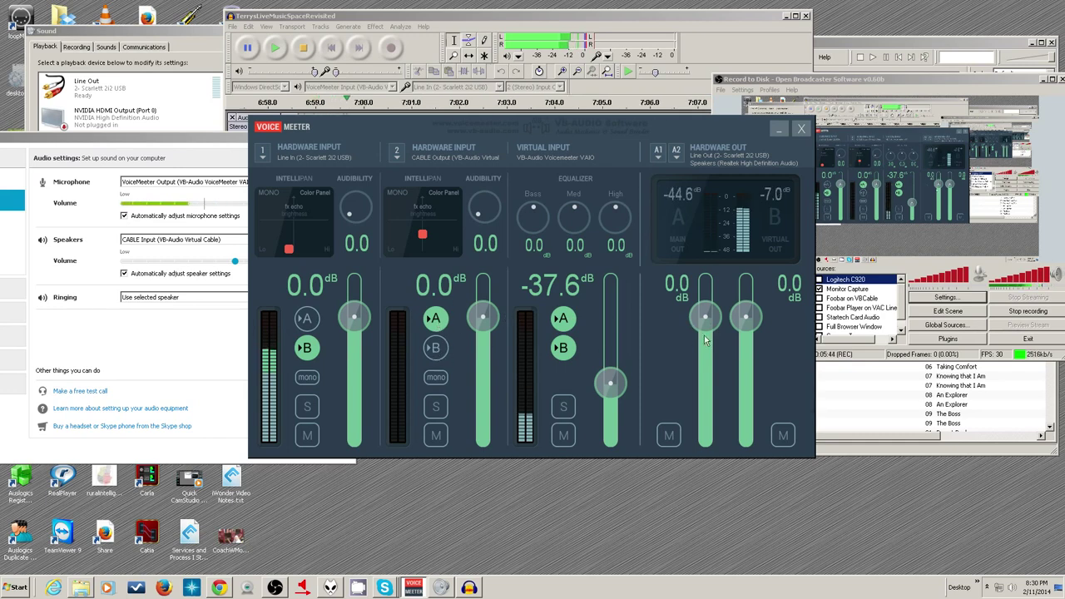
pyautogui.click(429, 320)
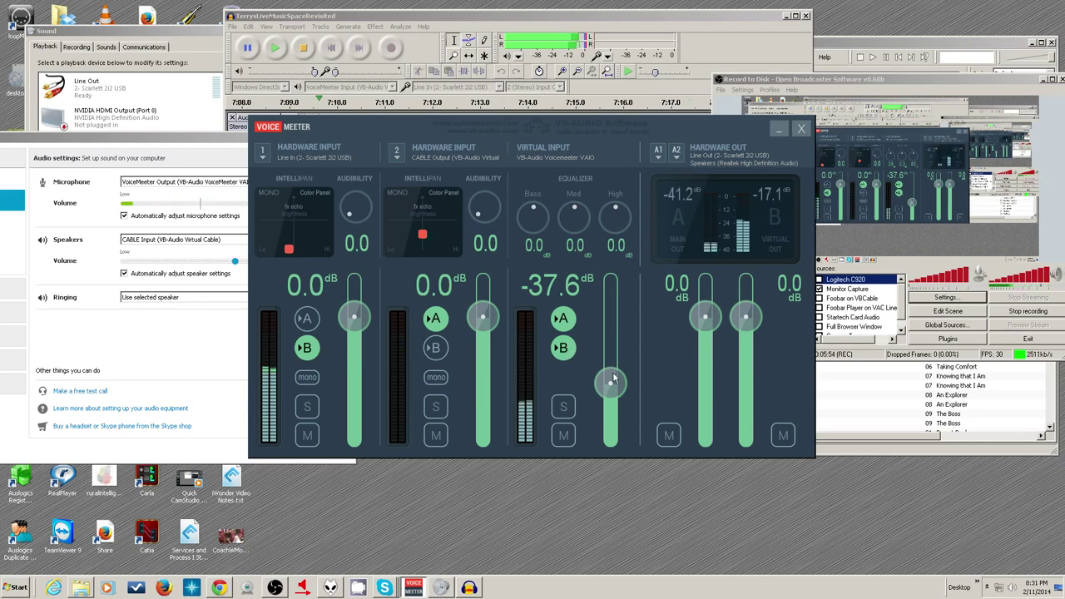
pyautogui.moveTo(613, 378); pyautogui.dragTo(612, 368)
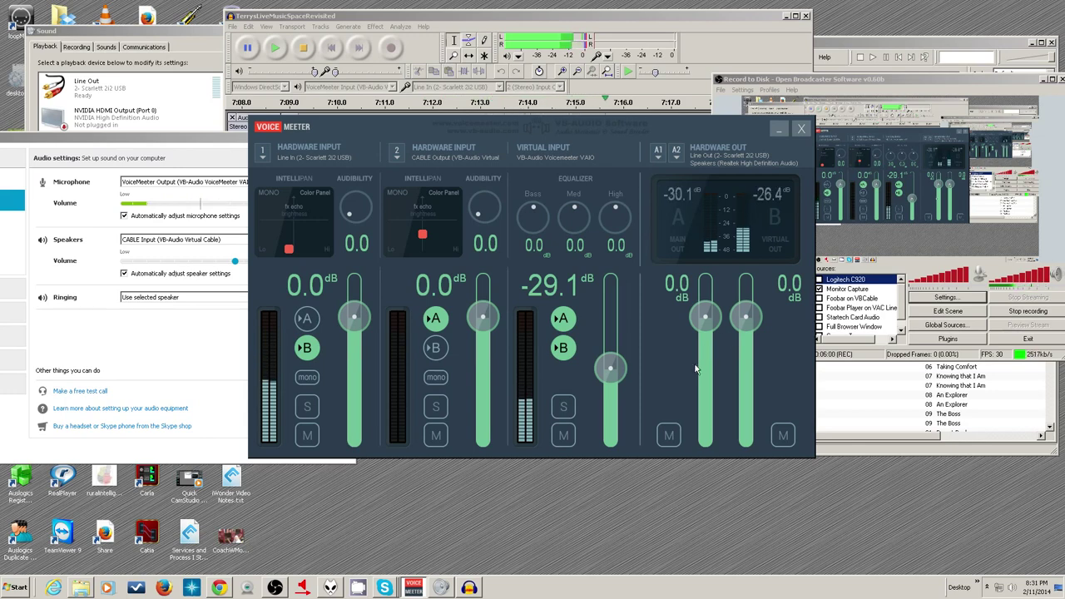
# Play Skype's speaker test sound through CABLE Input twice, checking OBS in between
pyautogui.click(71, 242)
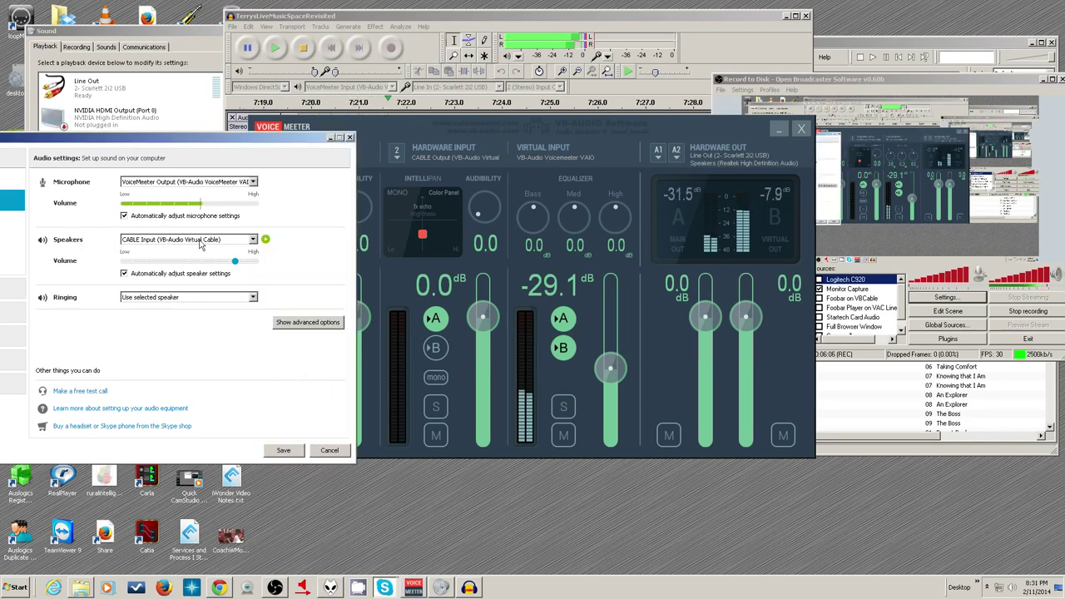
pyautogui.click(267, 240)
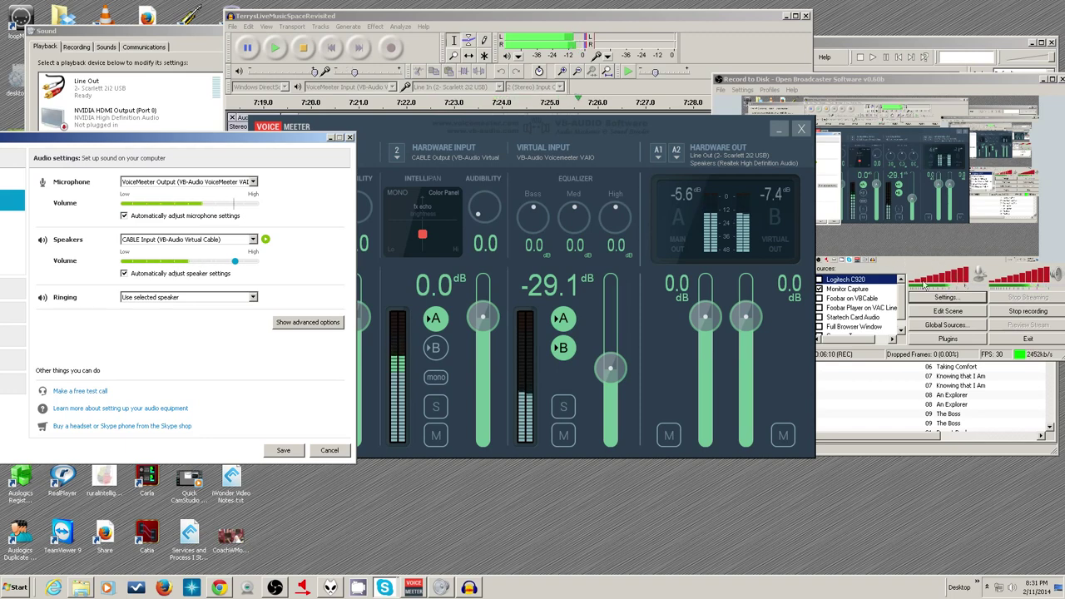
pyautogui.click(921, 272)
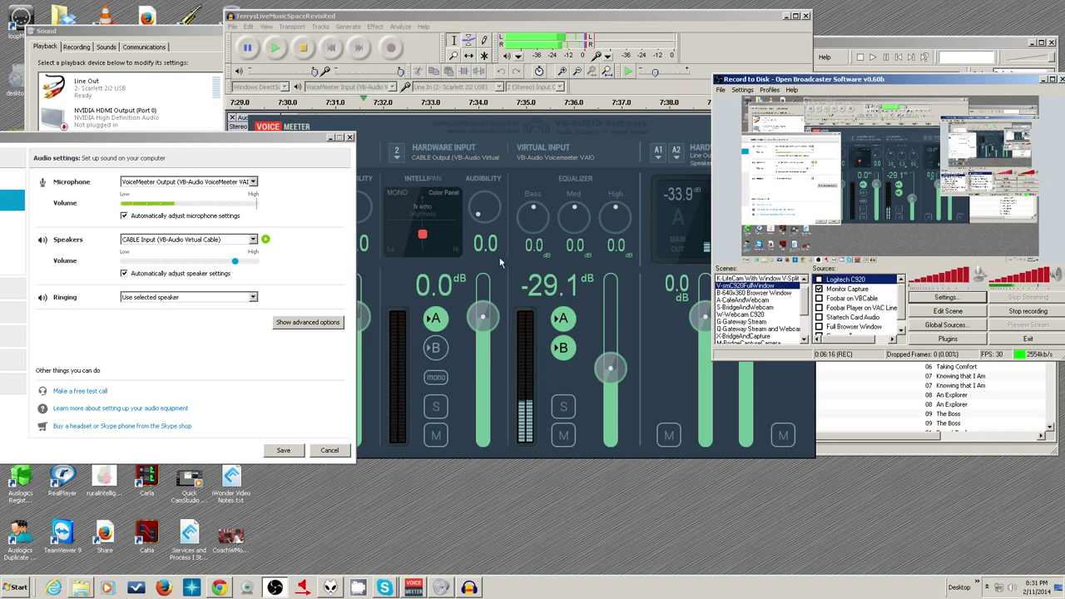
pyautogui.click(265, 239)
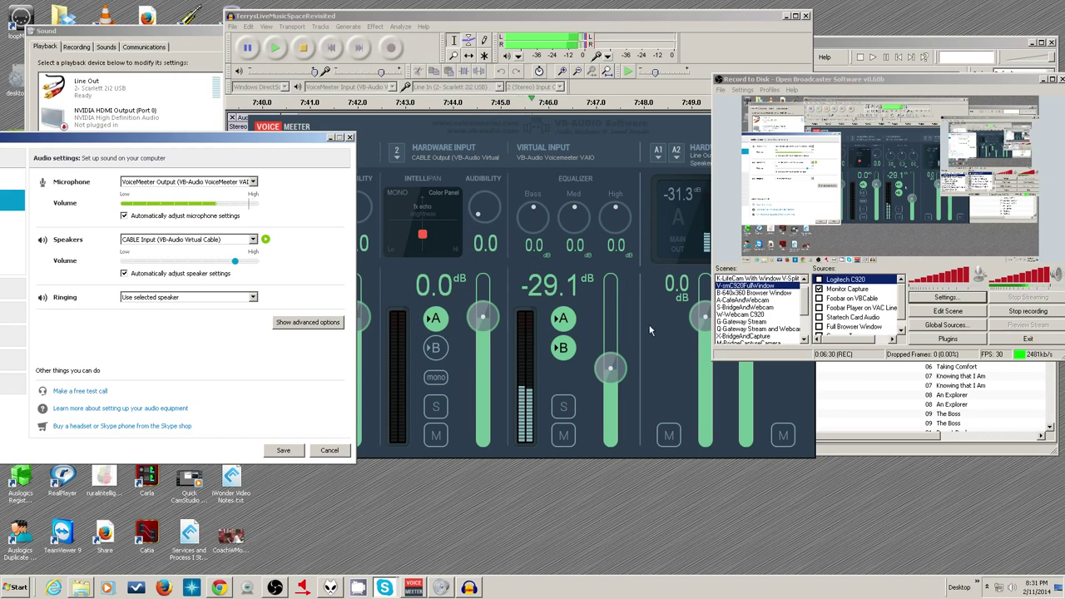
# Set OBS audio volume to 100%, lower Skype's speaker volume, and replay the test sound
pyautogui.click(963, 283)
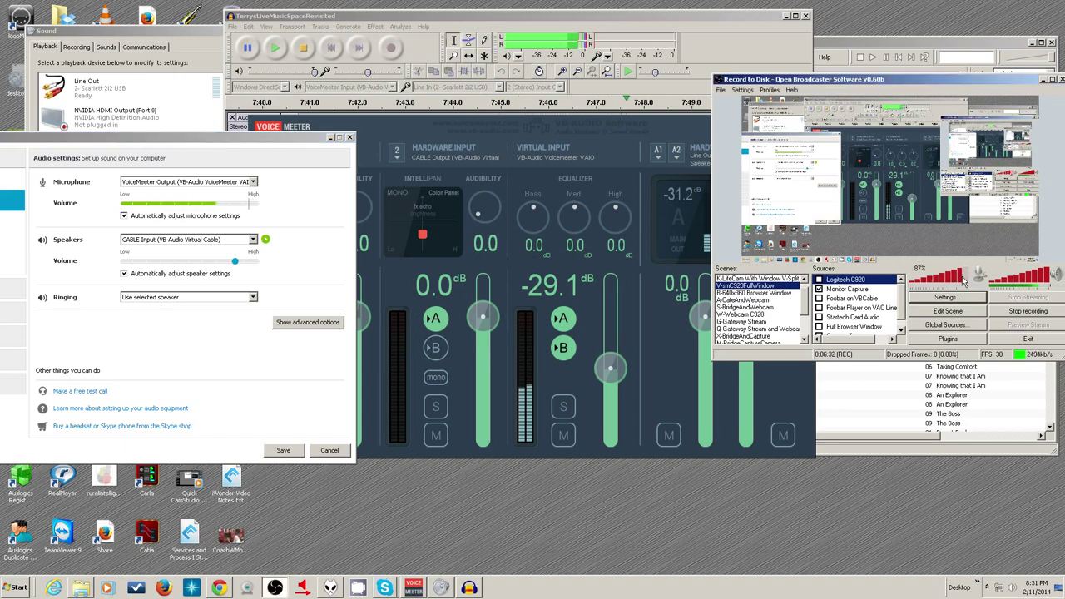
pyautogui.moveTo(963, 283)
pyautogui.mouseDown()
pyautogui.moveTo(933, 286)
pyautogui.moveTo(973, 287)
pyautogui.moveTo(931, 289)
pyautogui.moveTo(975, 291)
pyautogui.mouseUp()
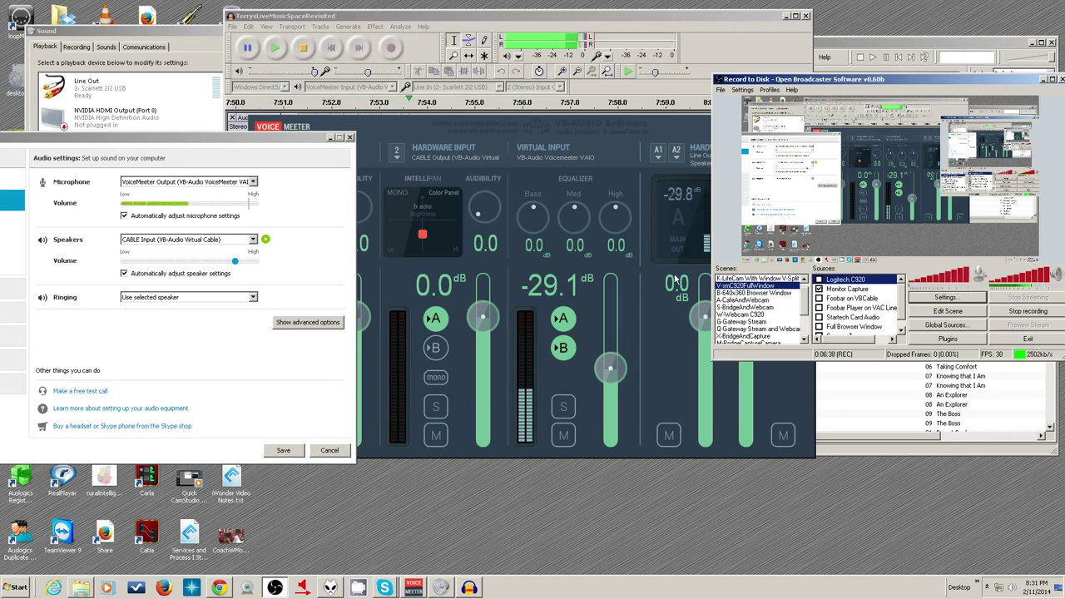
pyautogui.click(237, 264)
pyautogui.moveTo(236, 265); pyautogui.dragTo(192, 264)
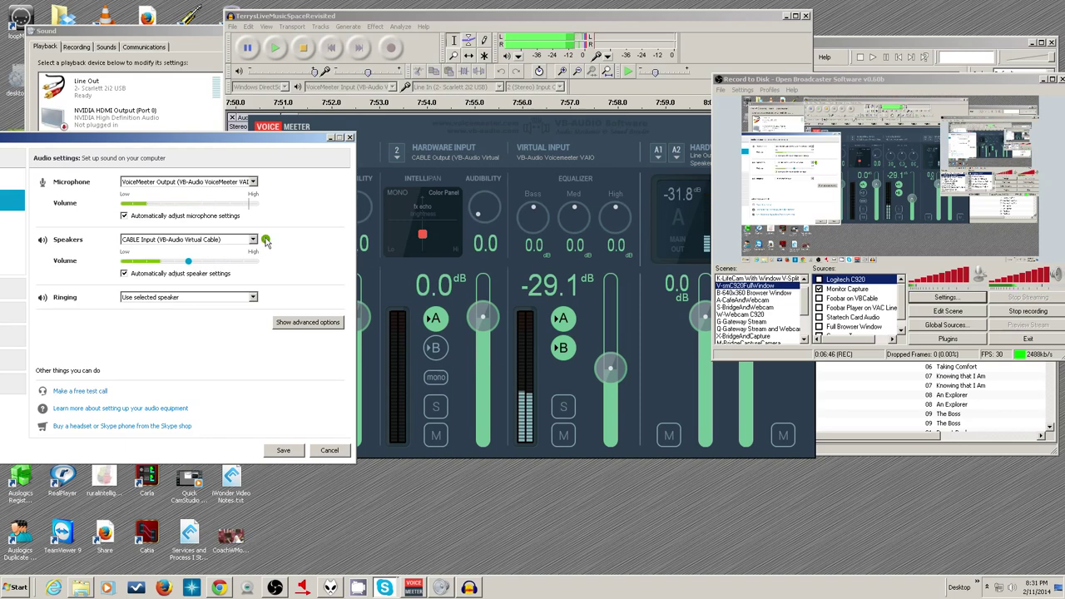
pyautogui.moveTo(188, 261); pyautogui.dragTo(232, 271)
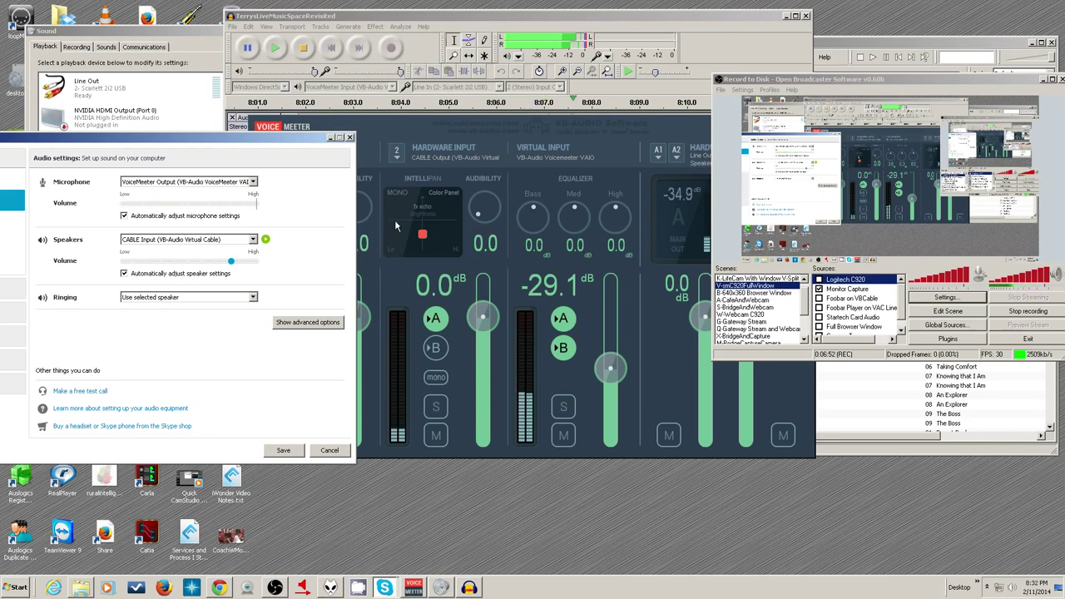
pyautogui.click(266, 239)
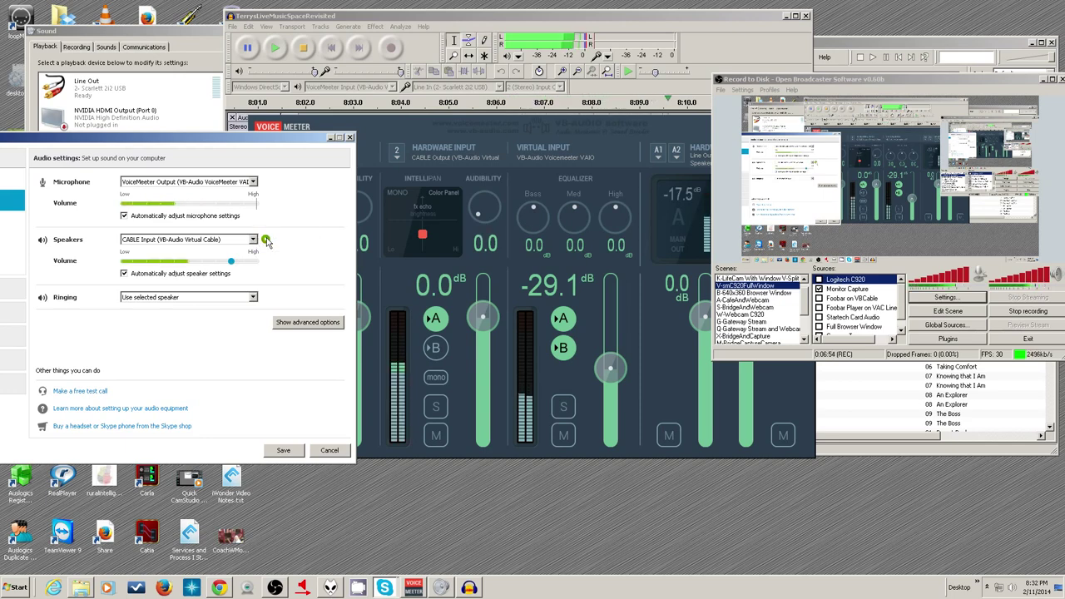
pyautogui.click(936, 283)
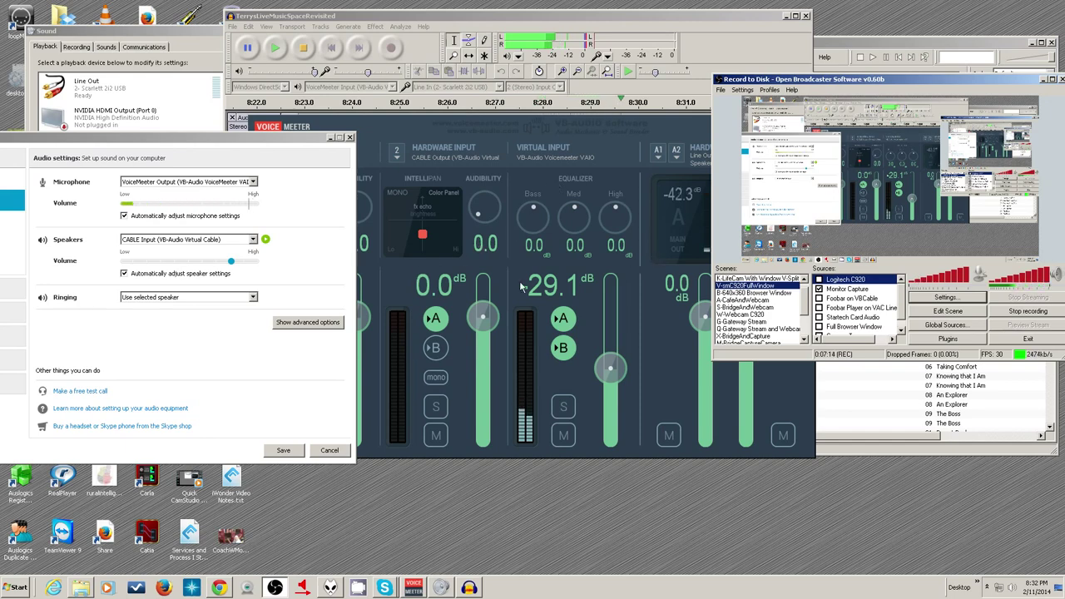
pyautogui.click(549, 190)
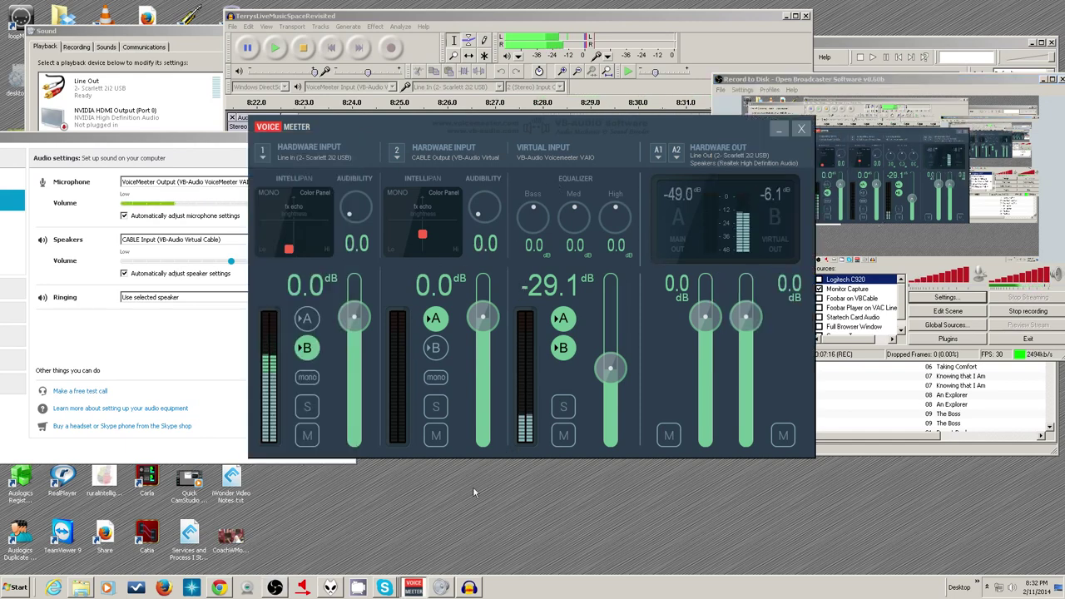
# Show the VB-Audio VoiceMeeter page in Chrome, put the mixer in front, and close Firefox
pyautogui.click(219, 587)
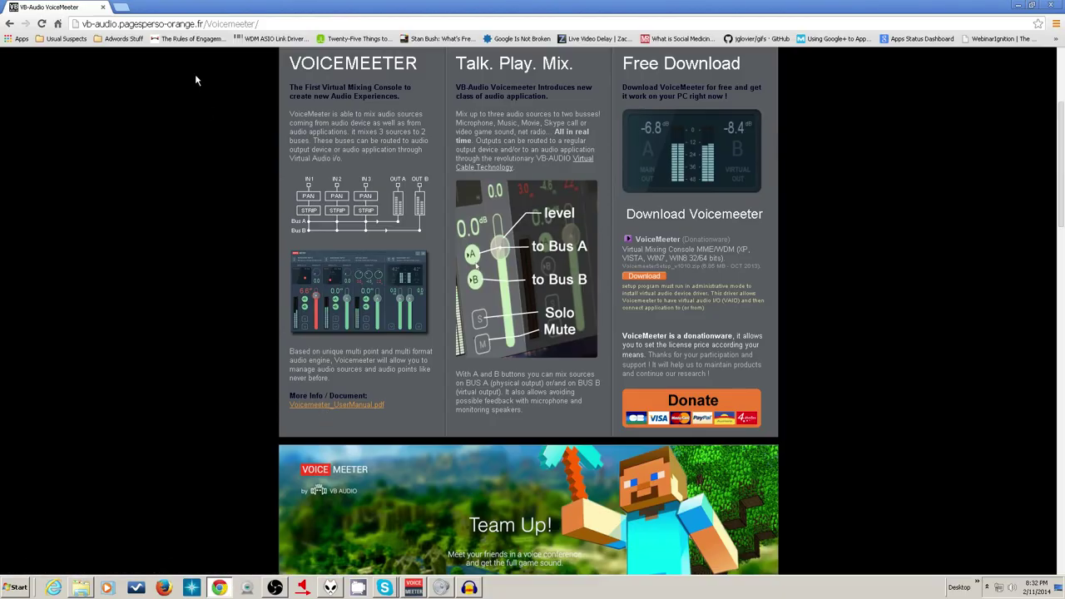
pyautogui.click(10, 24)
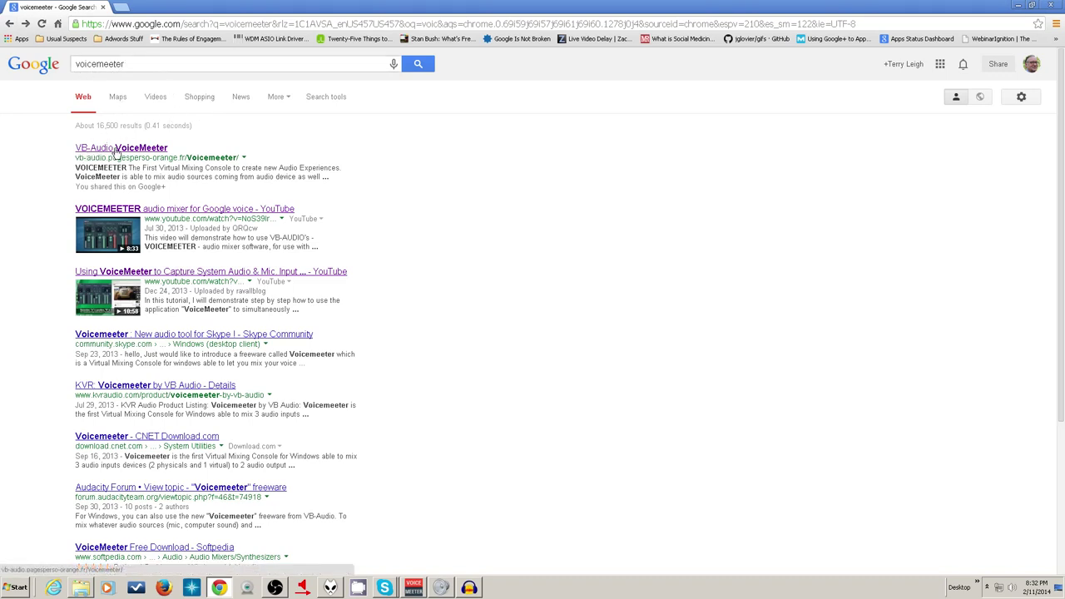
pyautogui.click(171, 150)
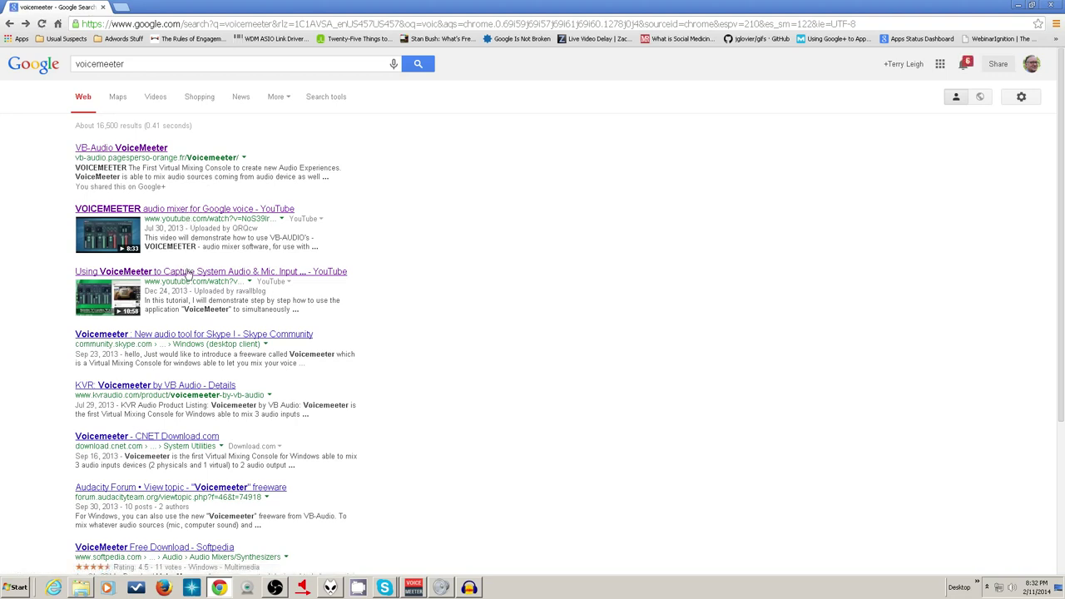
pyautogui.click(25, 25)
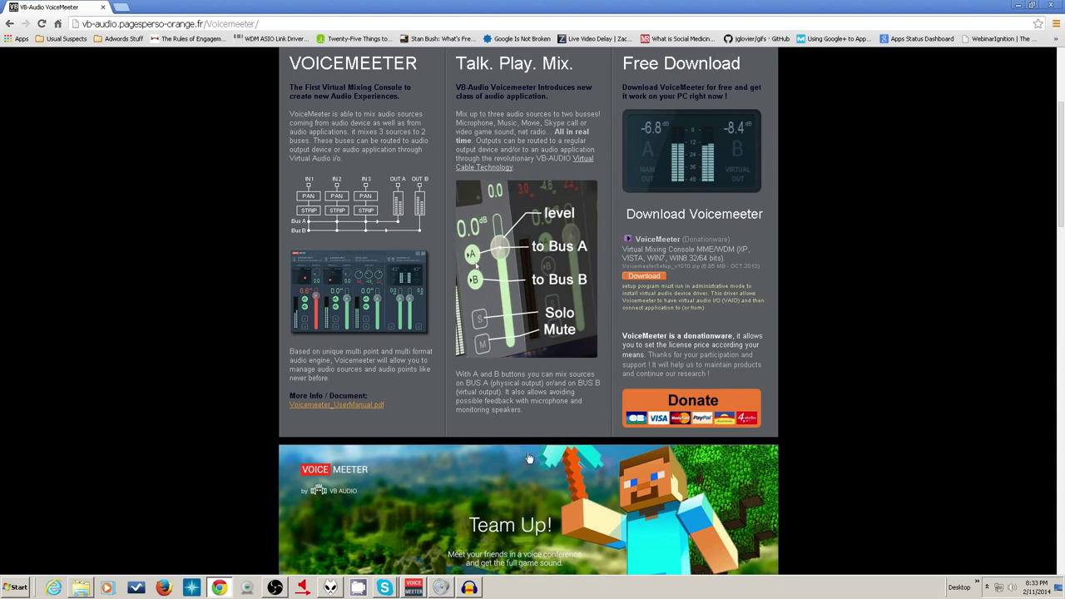
pyautogui.click(413, 587)
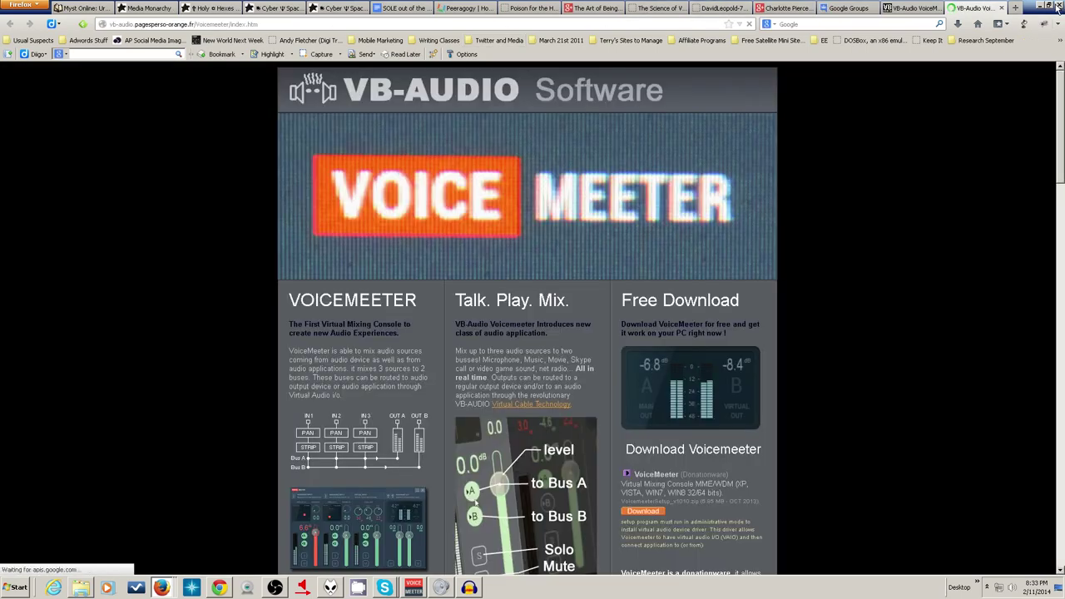
pyautogui.click(1057, 6)
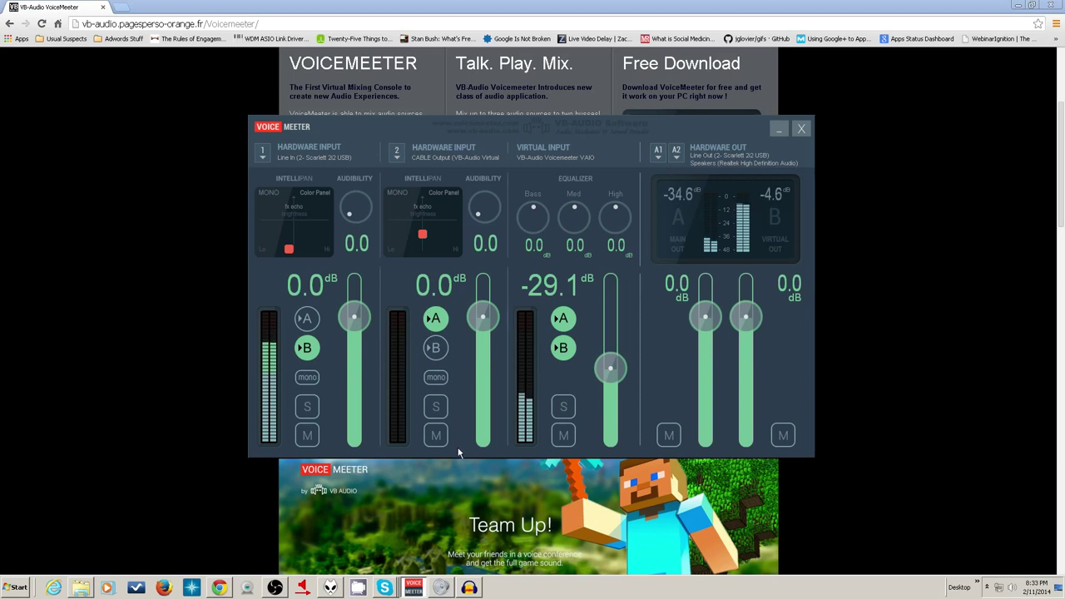
# Launch ASIO Bridge from the Windows Start menu program list
pyautogui.click(25, 585)
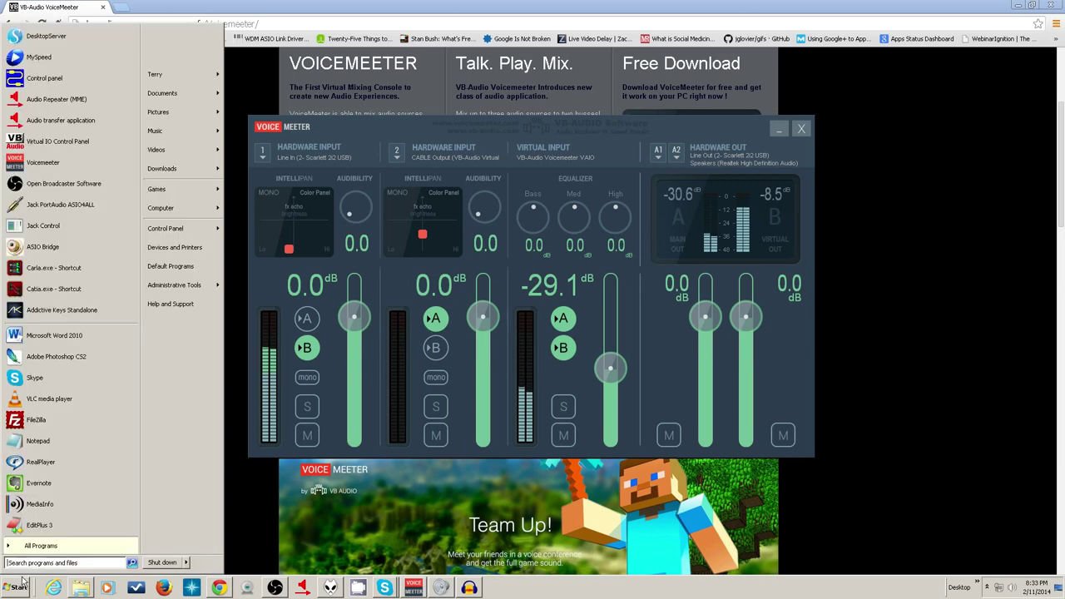
pyautogui.click(43, 247)
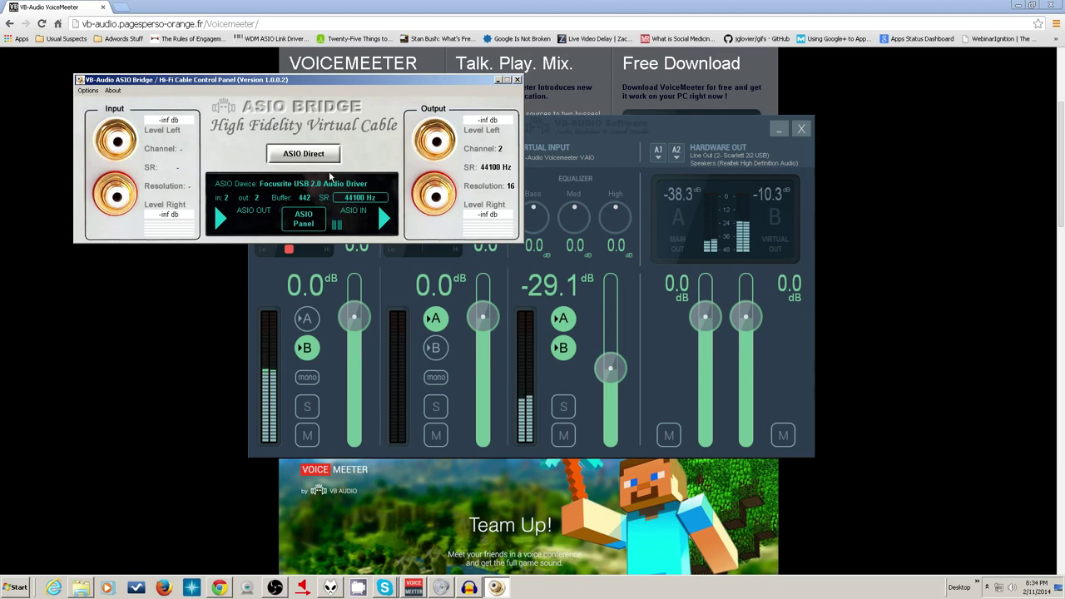
# View ASIO Bridge's Max Latency options without changing them, then close the control panel
pyautogui.click(89, 91)
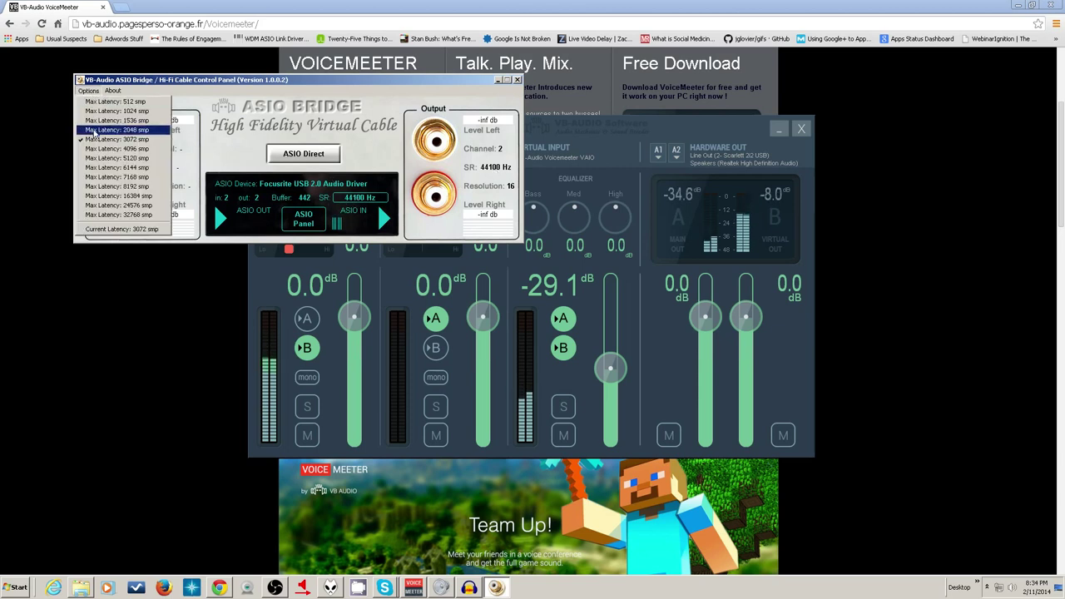
pyautogui.click(117, 84)
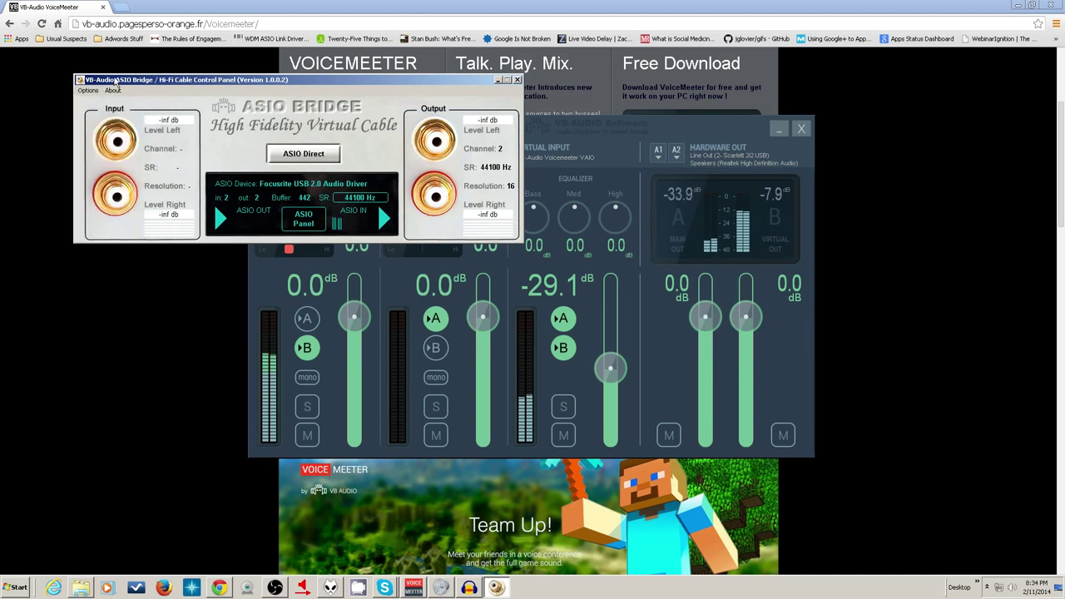
pyautogui.click(89, 90)
pyautogui.click(89, 101)
pyautogui.click(517, 79)
pyautogui.click(518, 80)
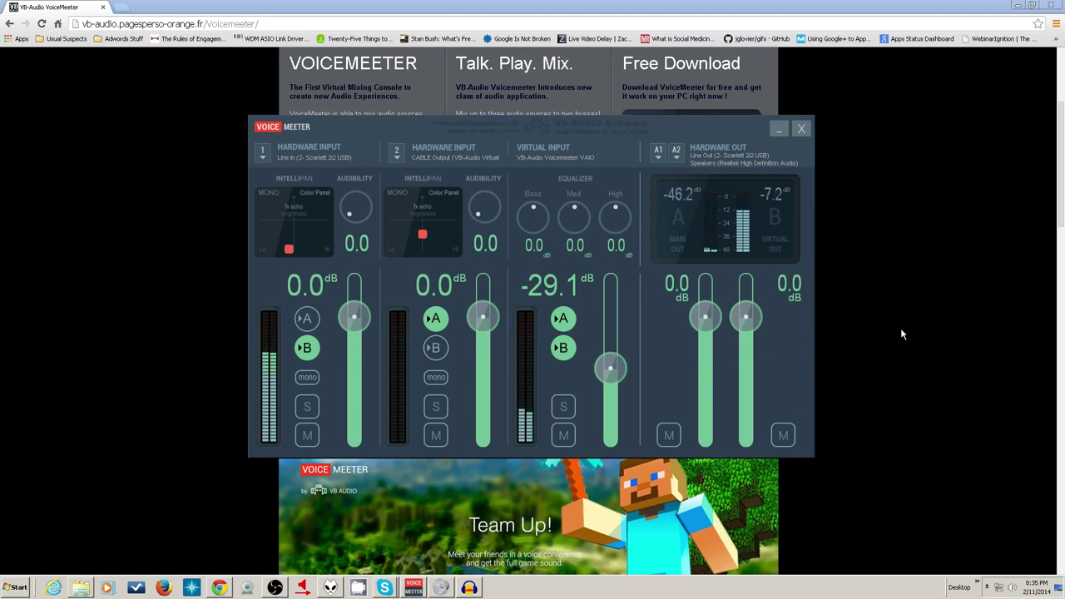
# Minimize the Chrome window to reveal the Skype, Audacity and Sound windows behind VoiceMeeter
pyautogui.click(1020, 6)
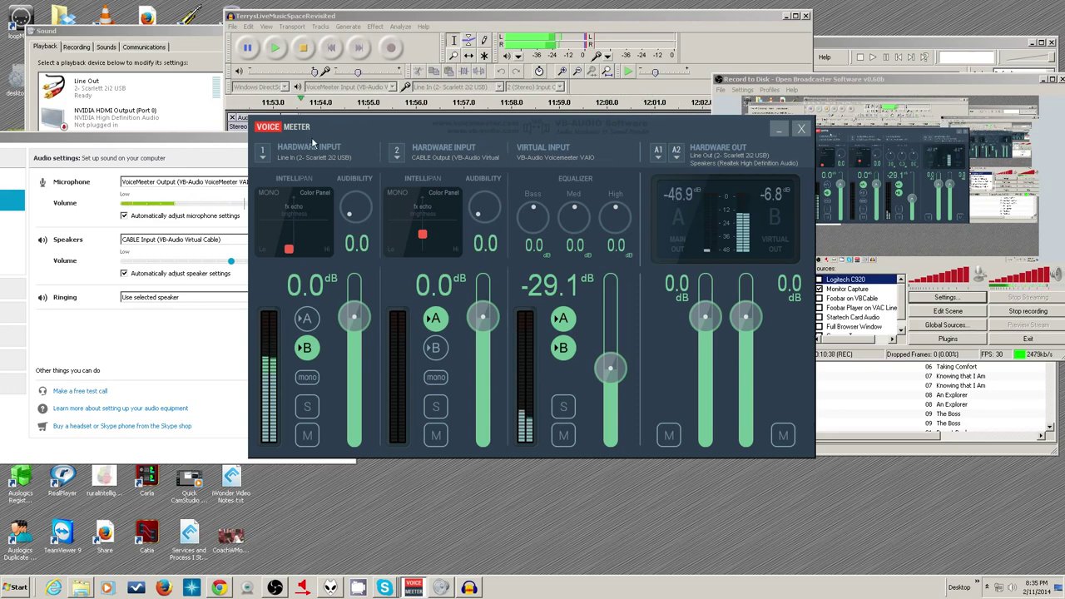
# Confirm hardware input 1 stays on Scarlett 2i2 Line In, then bring Audacity forward
pyautogui.click(263, 154)
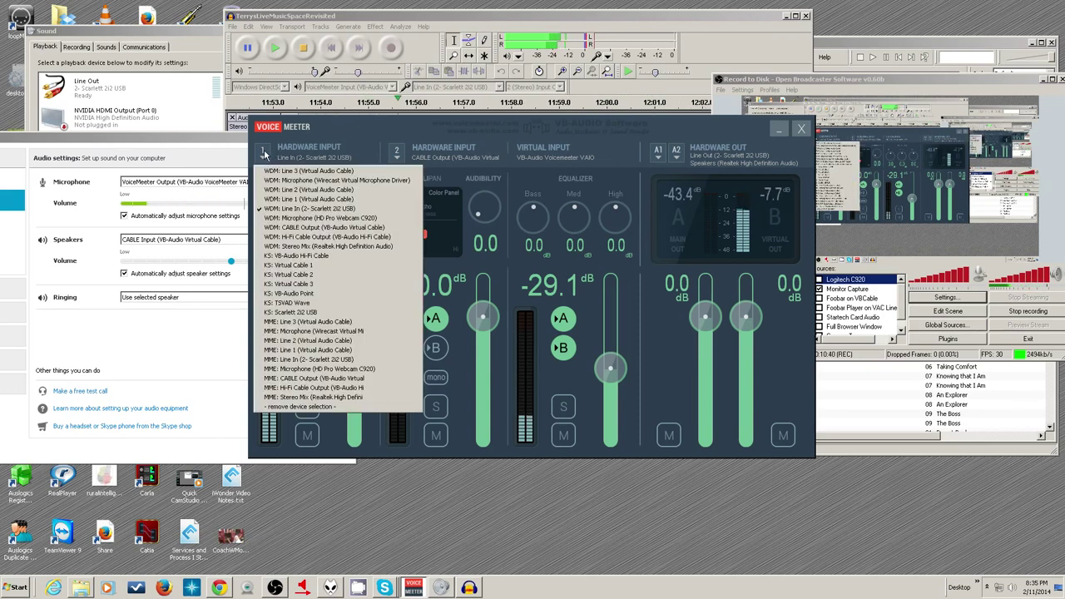
pyautogui.click(343, 132)
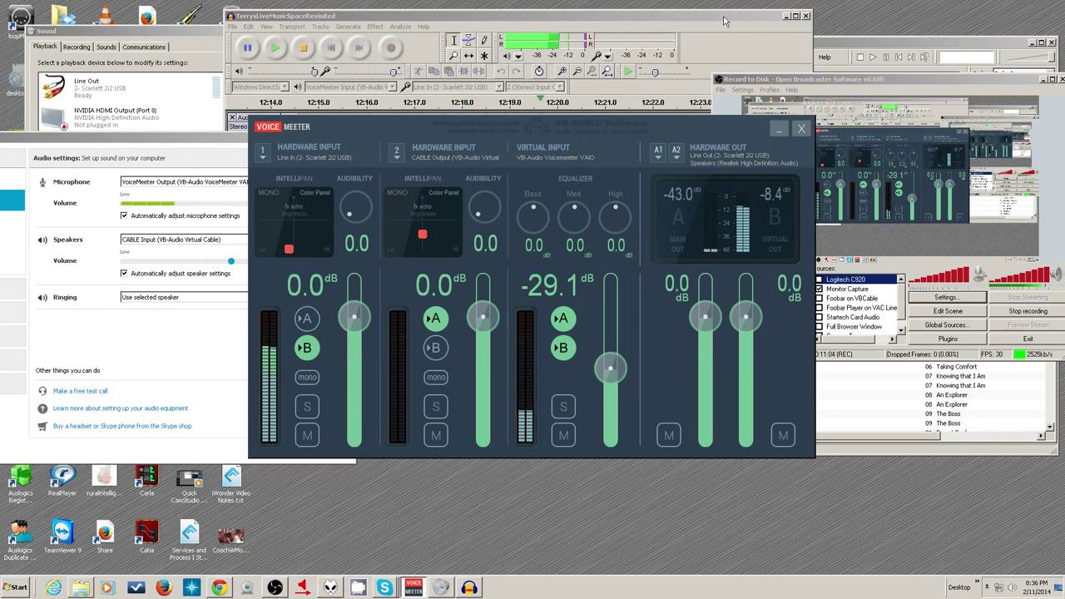
pyautogui.click(696, 23)
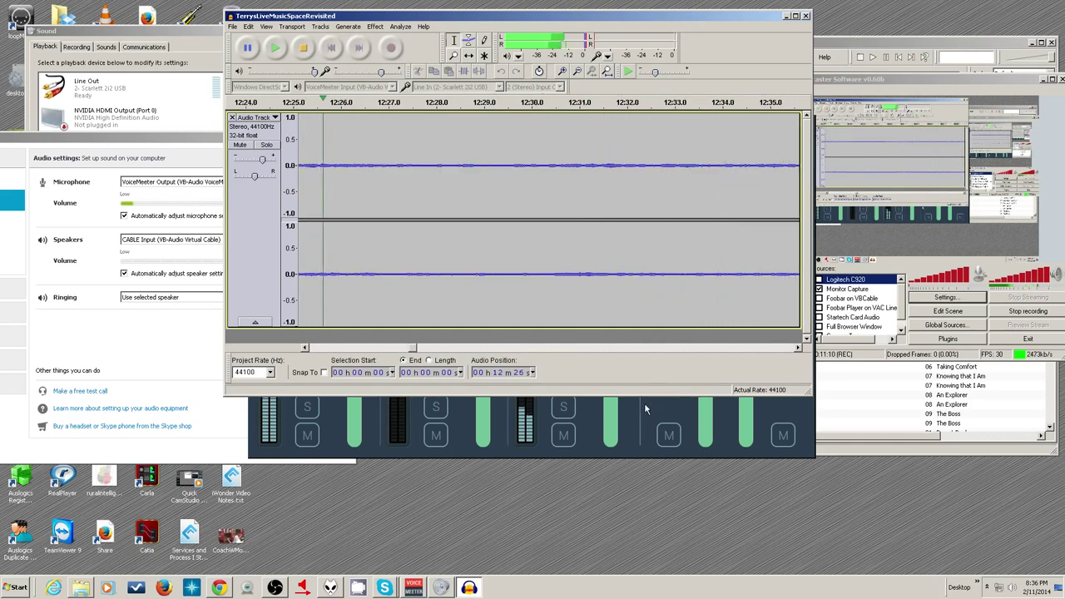
# Put the VoiceMeeter mixer back in front of the Audacity recording
pyautogui.click(640, 449)
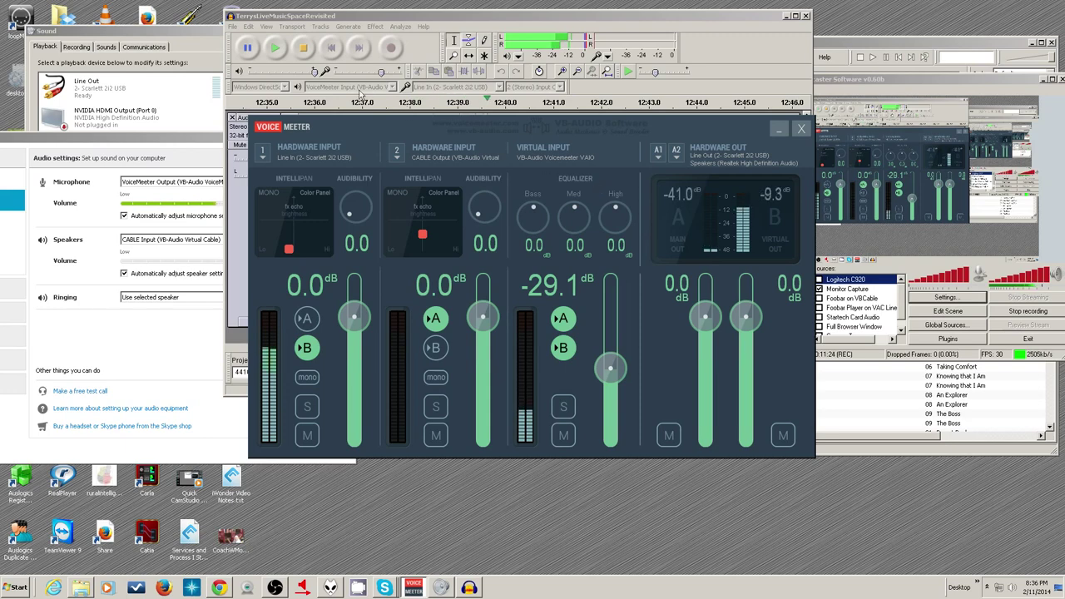
# Open the Sound Recording tab and inspect VoiceMeeter Output and CABLE Output options unchanged
pyautogui.click(183, 33)
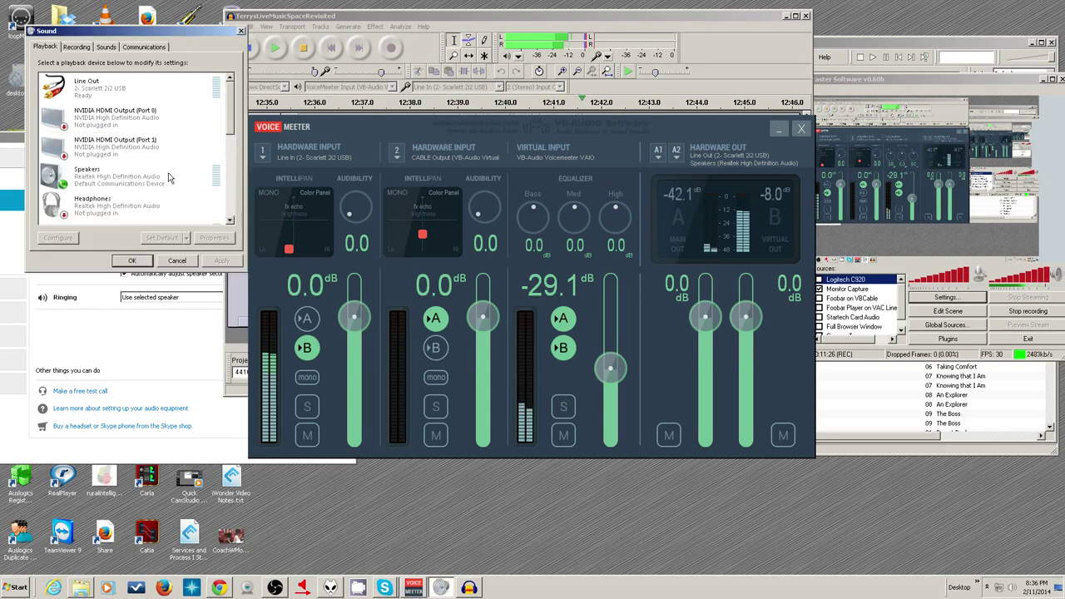
pyautogui.scroll(-3, 231, 175)
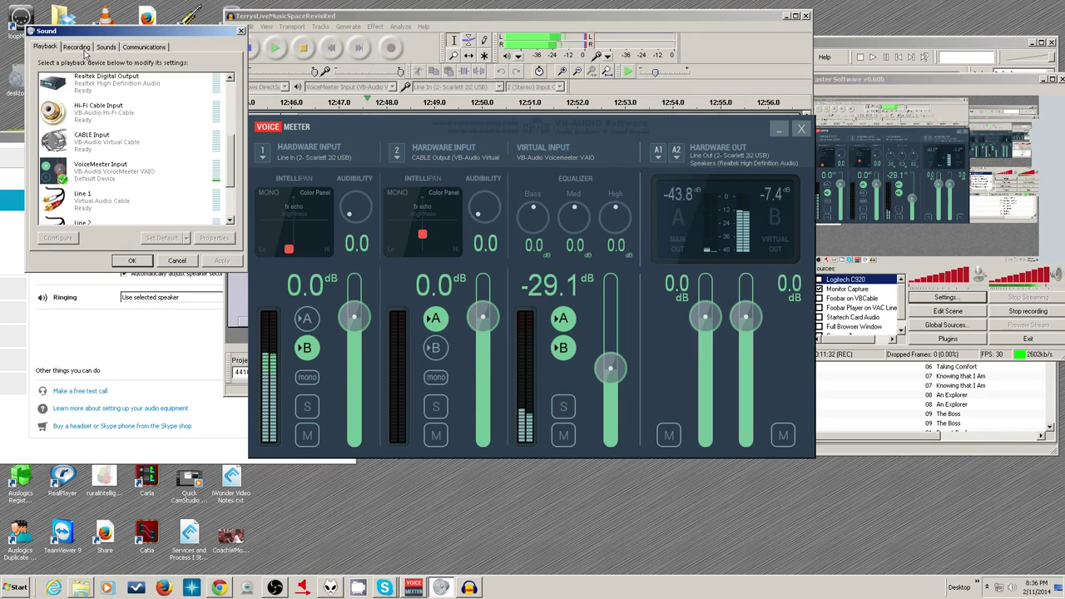
pyautogui.click(76, 47)
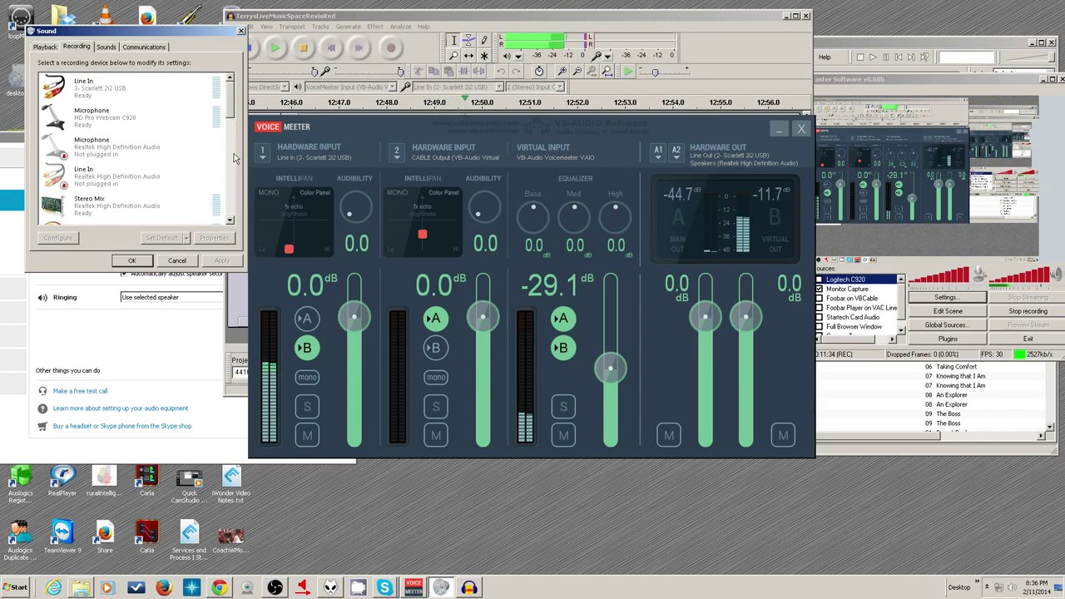
pyautogui.scroll(-3, 125, 149)
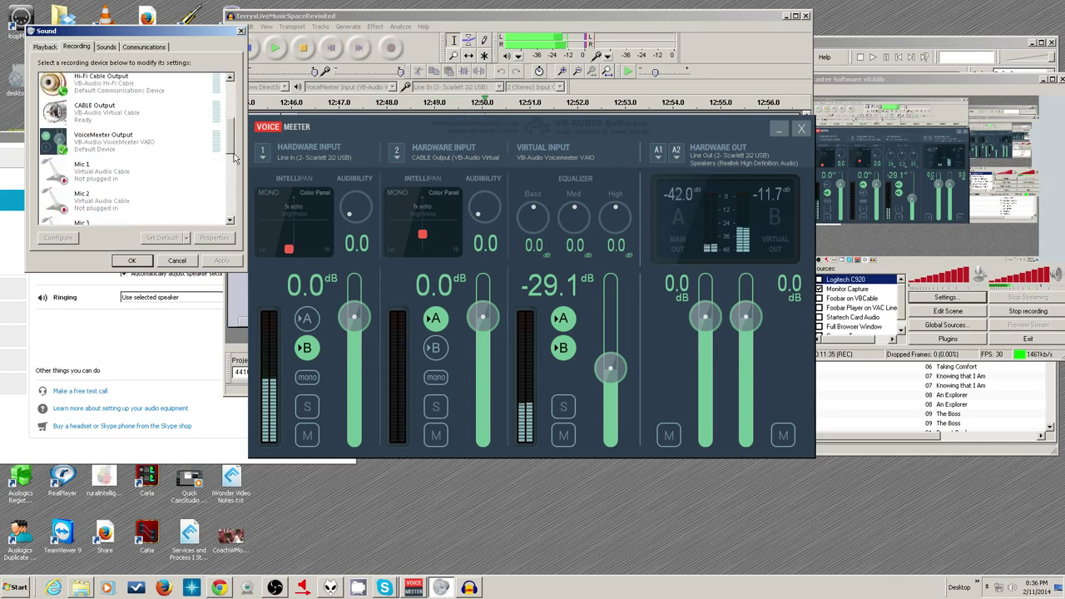
pyautogui.rightClick(99, 143)
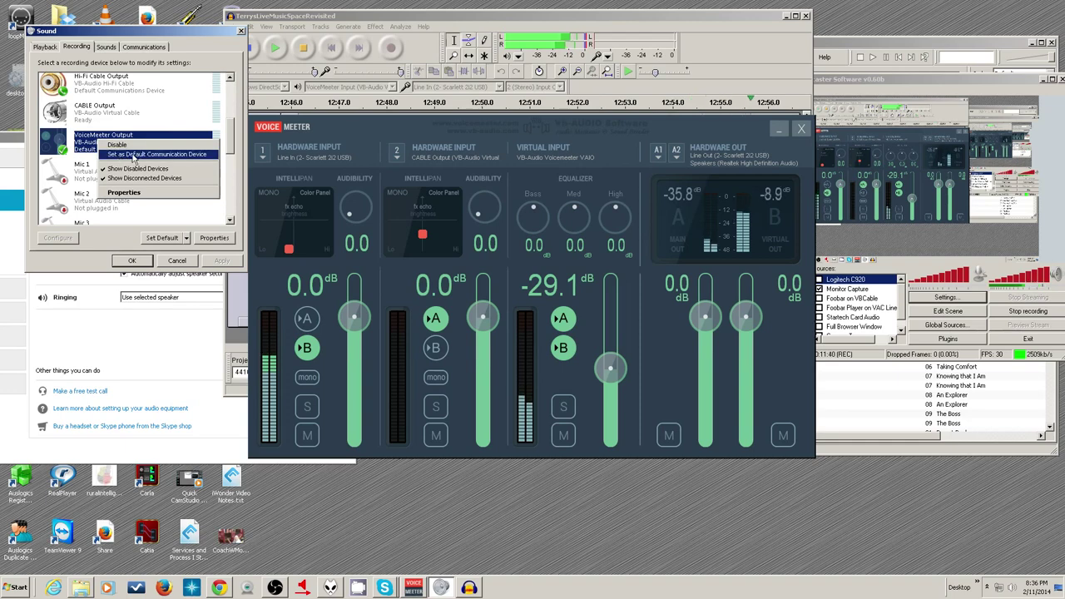
pyautogui.rightClick(99, 107)
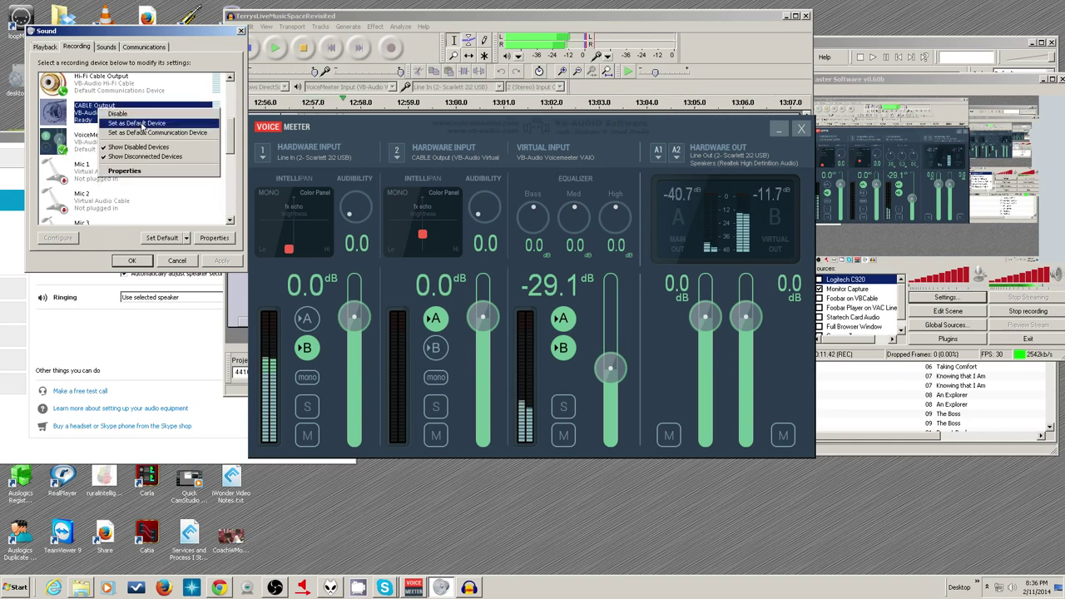
pyautogui.click(87, 148)
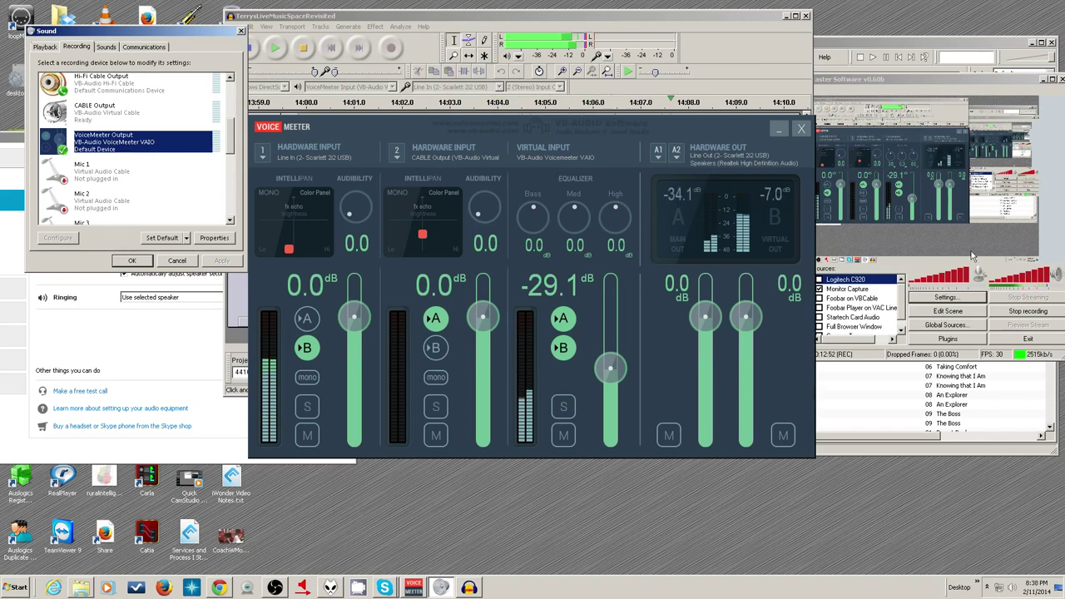
# Confirm the OBS encoding keeps AAC 192 audio at 44.1khz stereo, then close Settings
pyautogui.click(945, 297)
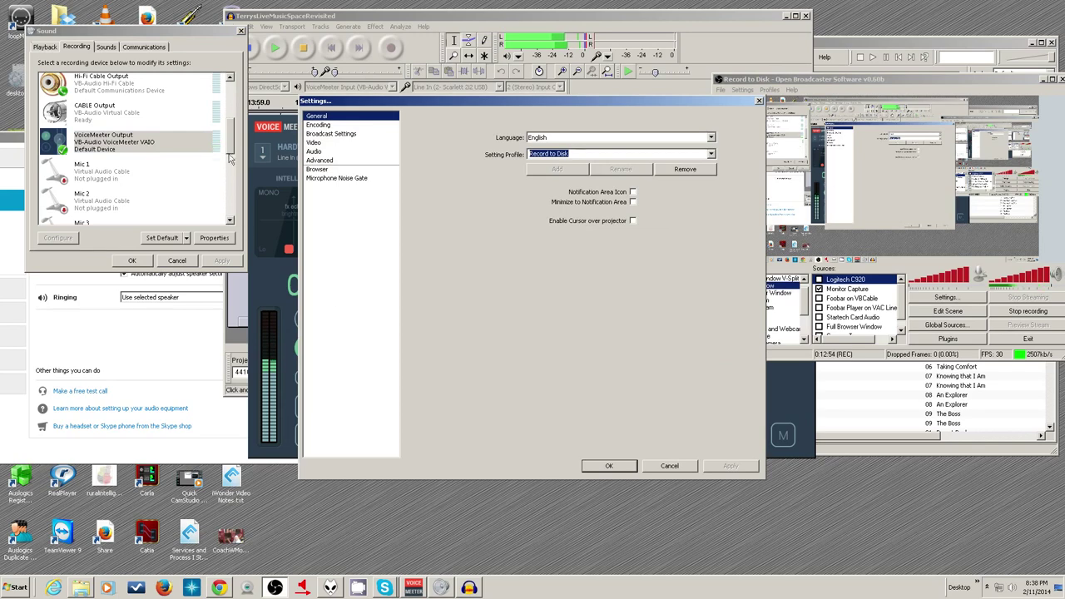
pyautogui.click(318, 126)
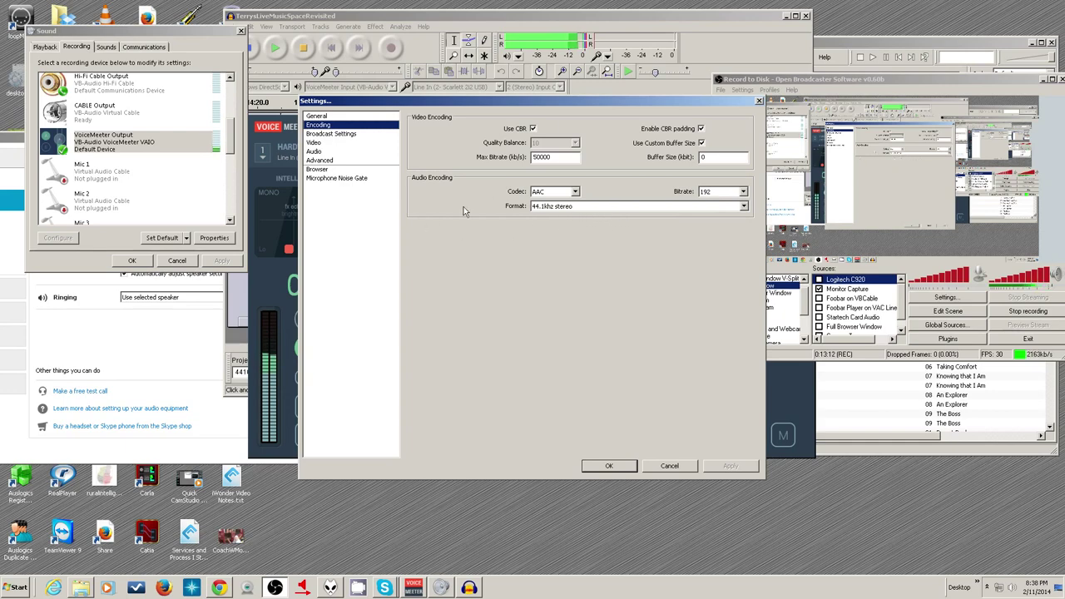
pyautogui.click(660, 205)
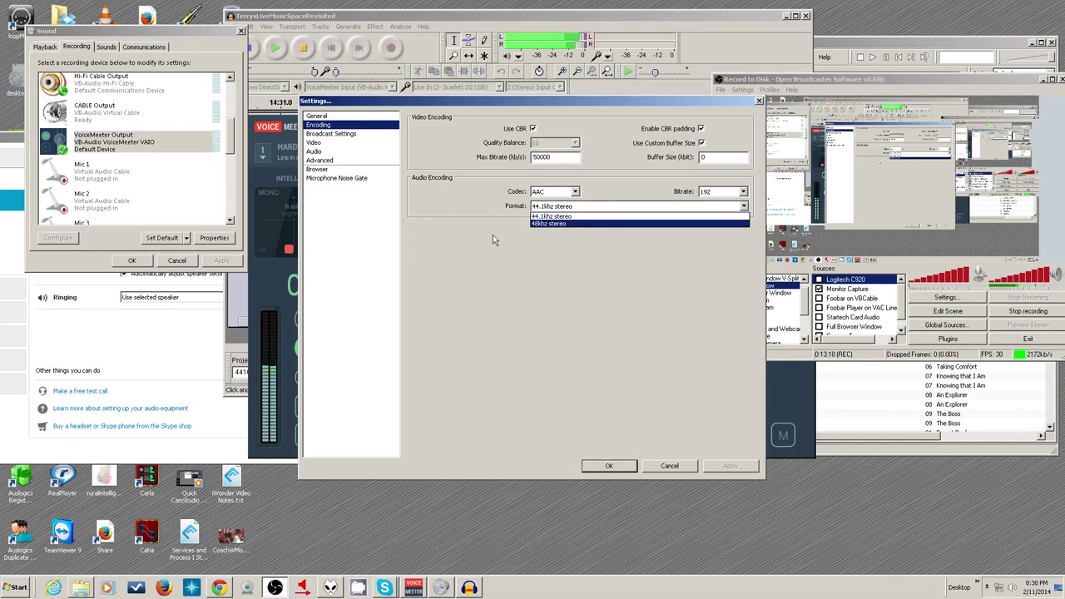
pyautogui.click(492, 236)
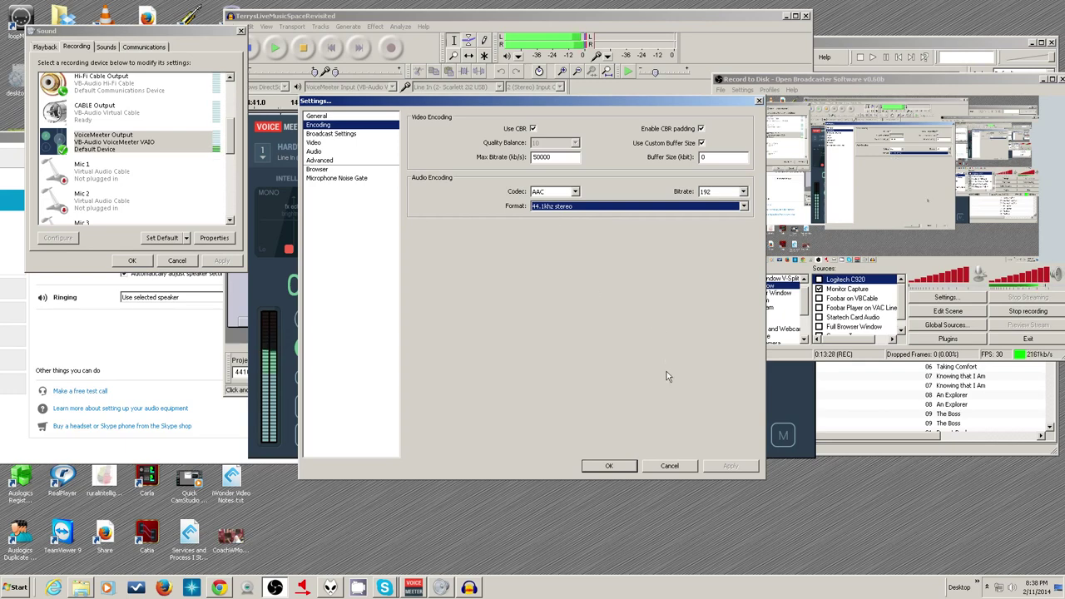
pyautogui.click(669, 466)
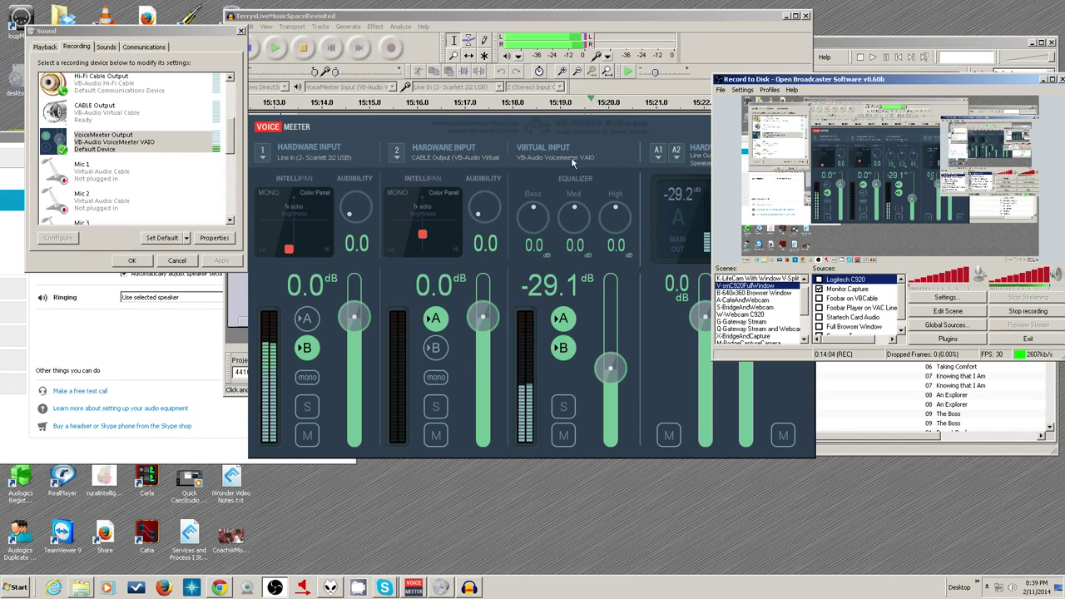
# Verify VoiceMeeter hardware input 2 is set to CABLE Output and switch to Skype's audio settings
pyautogui.click(399, 158)
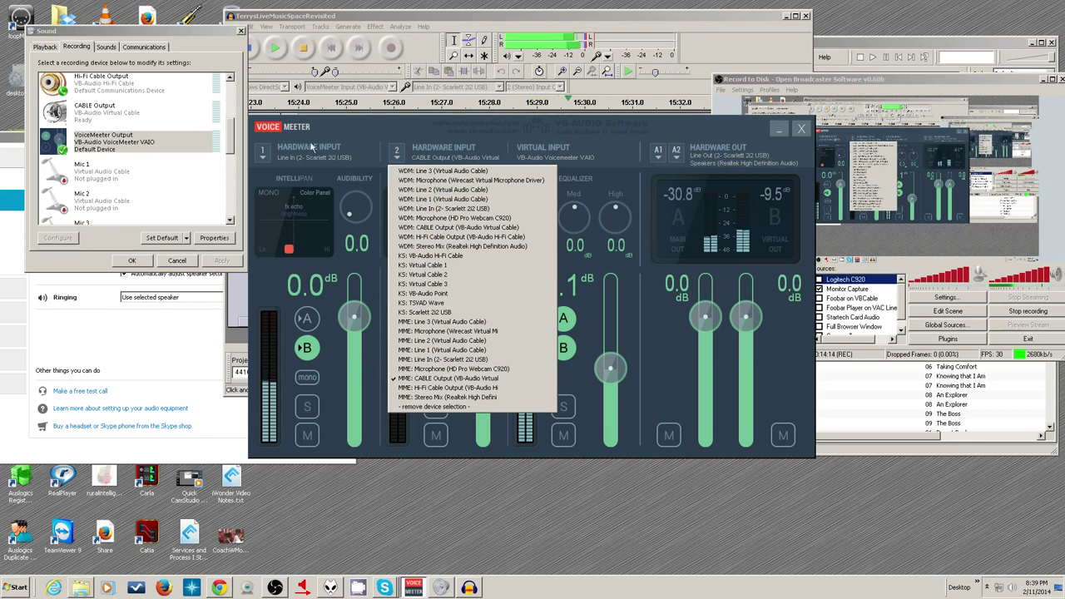
pyautogui.click(142, 337)
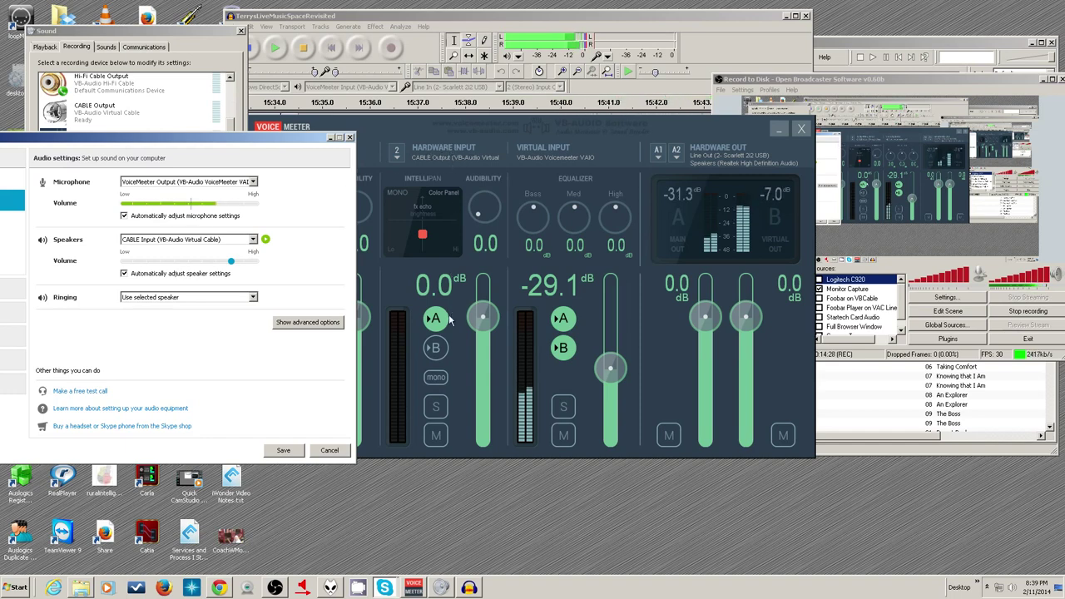
# Check OBS desktop audio is VoiceMeeter Output and mic is CABLE Output, cancel, and return to VoiceMeeter
pyautogui.click(935, 303)
pyautogui.click(935, 303)
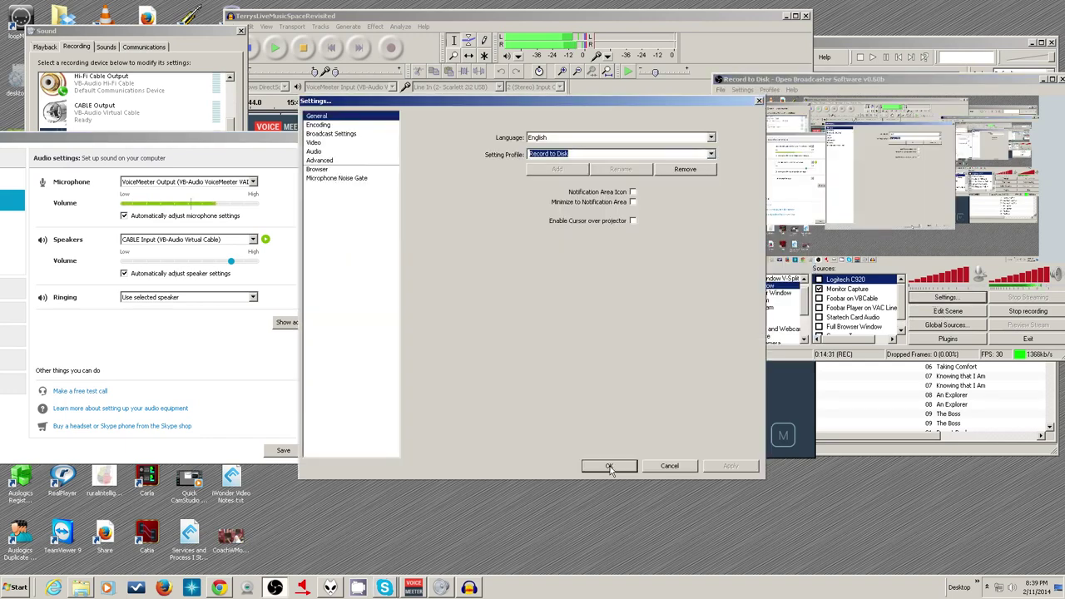
pyautogui.click(315, 152)
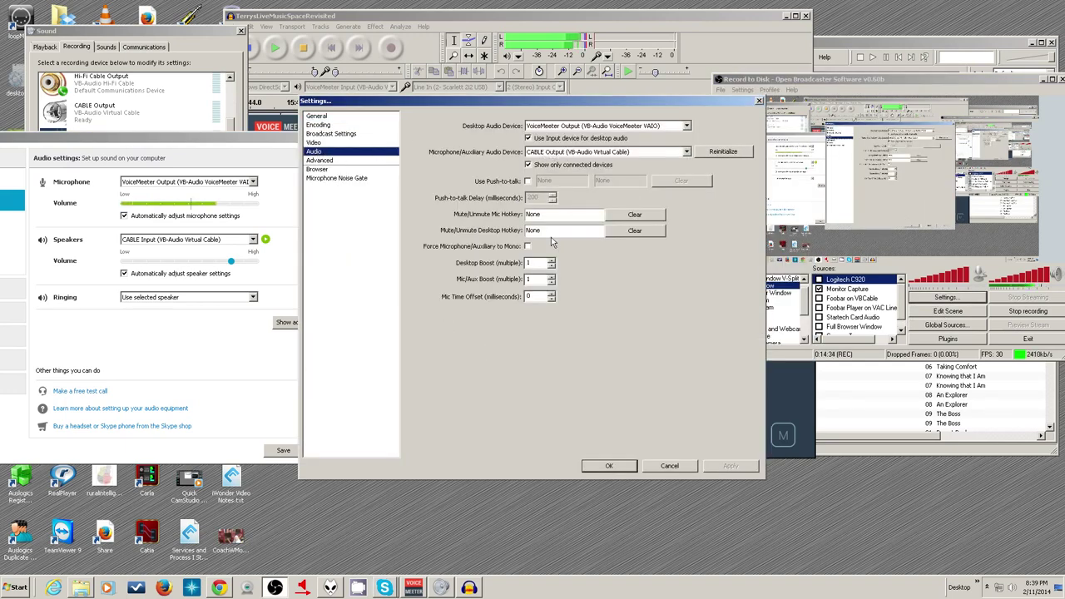
pyautogui.click(671, 466)
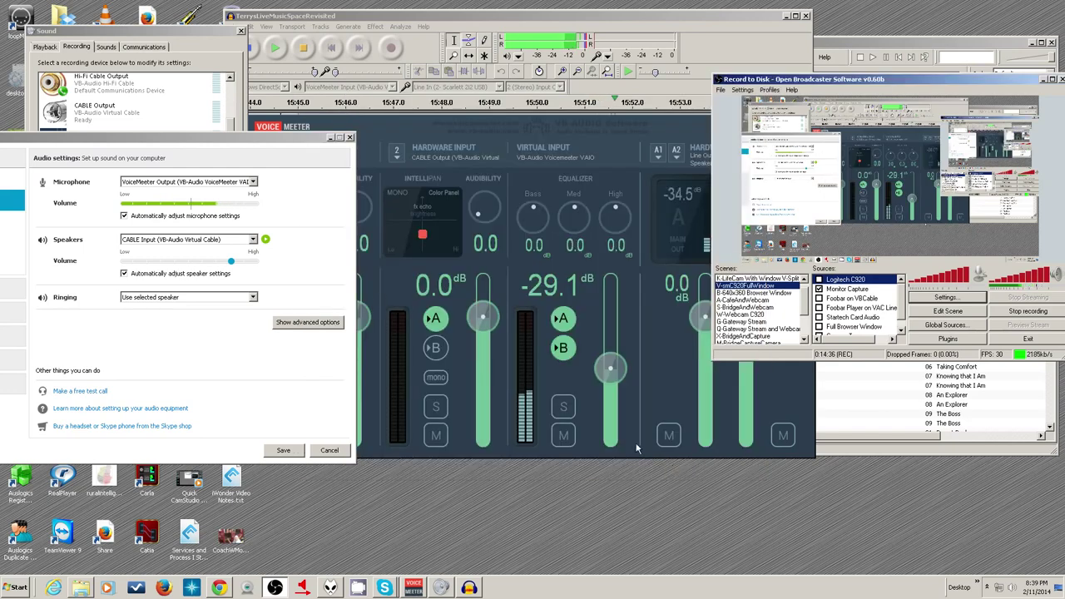
pyautogui.click(658, 359)
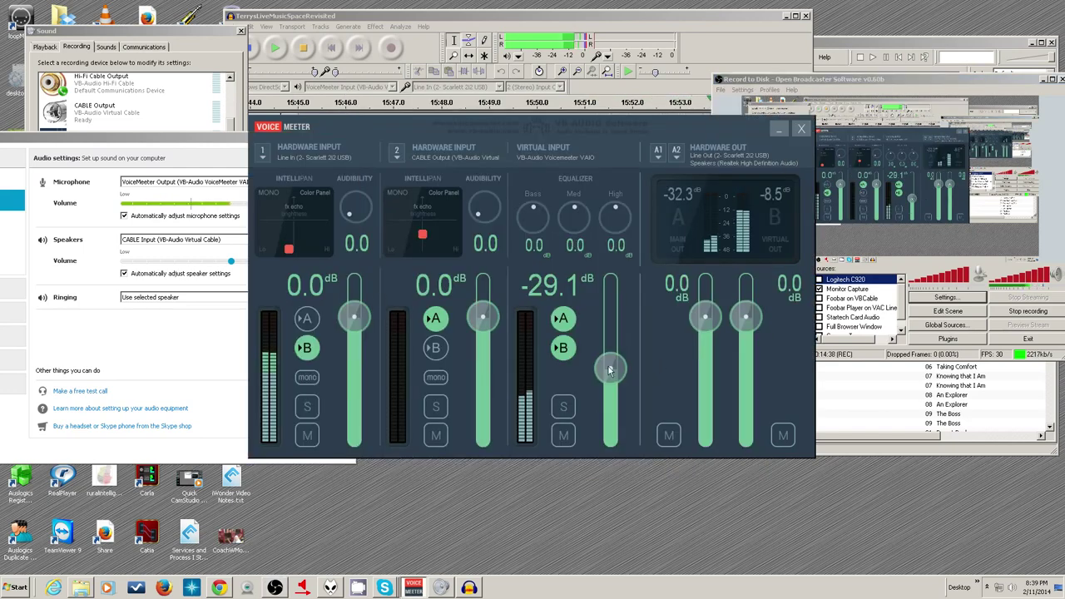